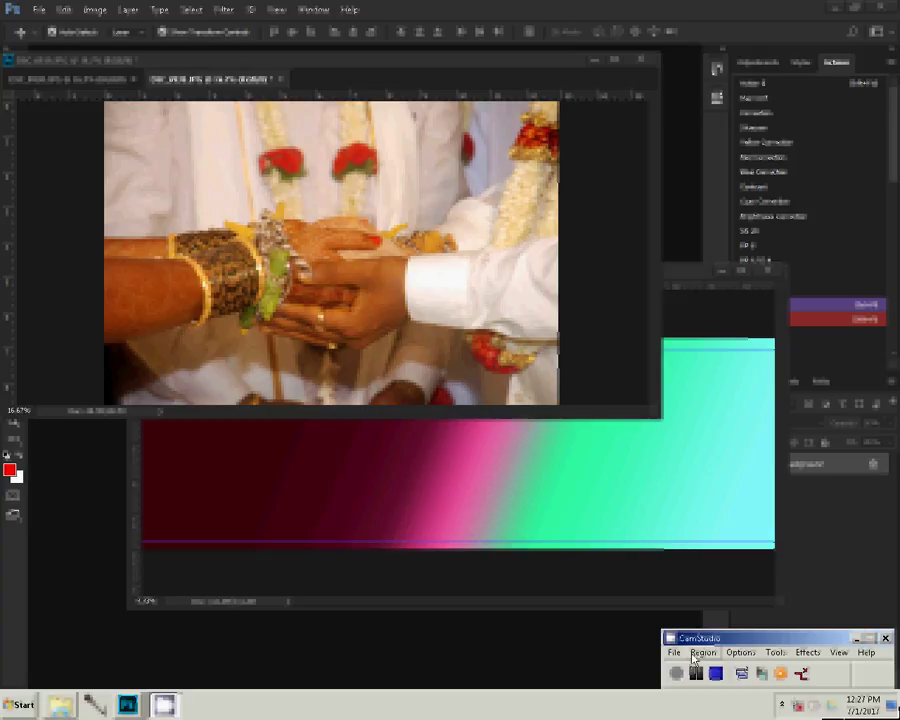
- Resize the hands photo, place it top-left on the gradient spread, and close its source unsaved
{"action": "left_click", "coordinate": [94, 10]}
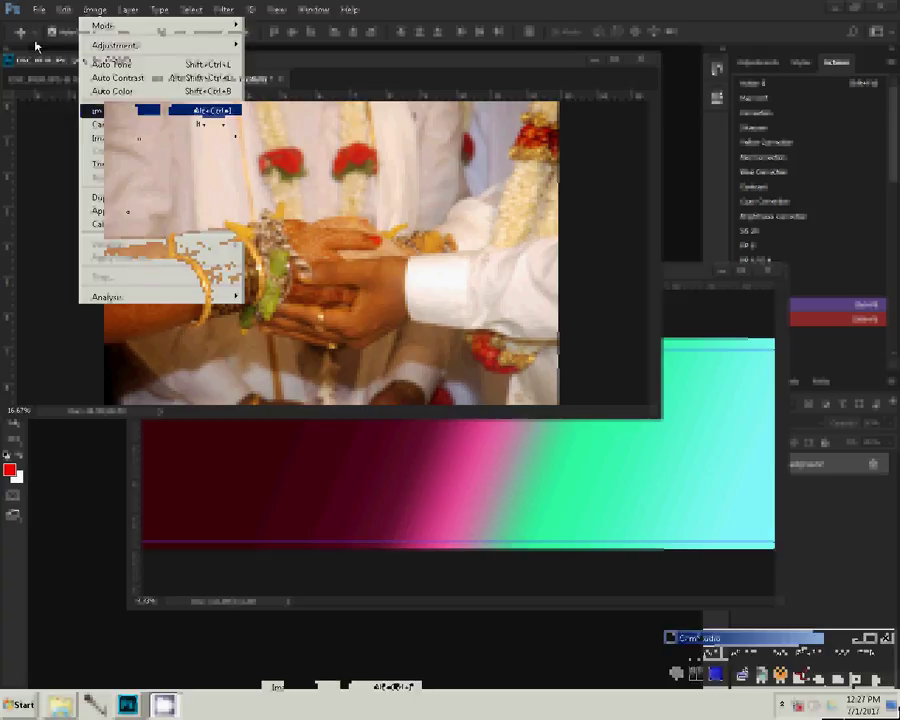
{"action": "left_click", "coordinate": [123, 111]}
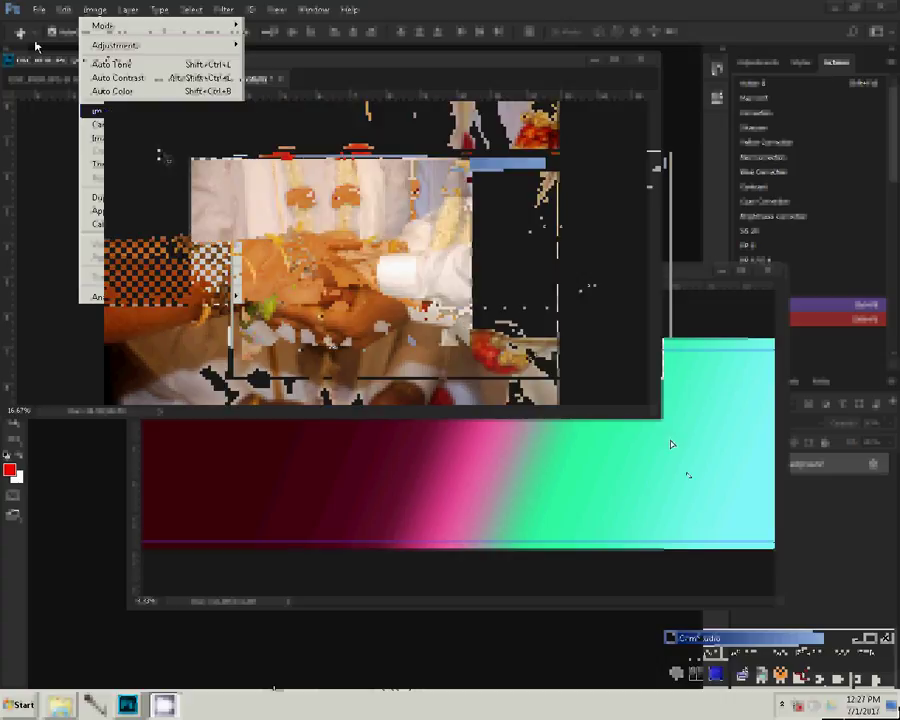
{"action": "left_click_drag", "start_coordinate": [671, 444], "coordinate": [228, 372]}
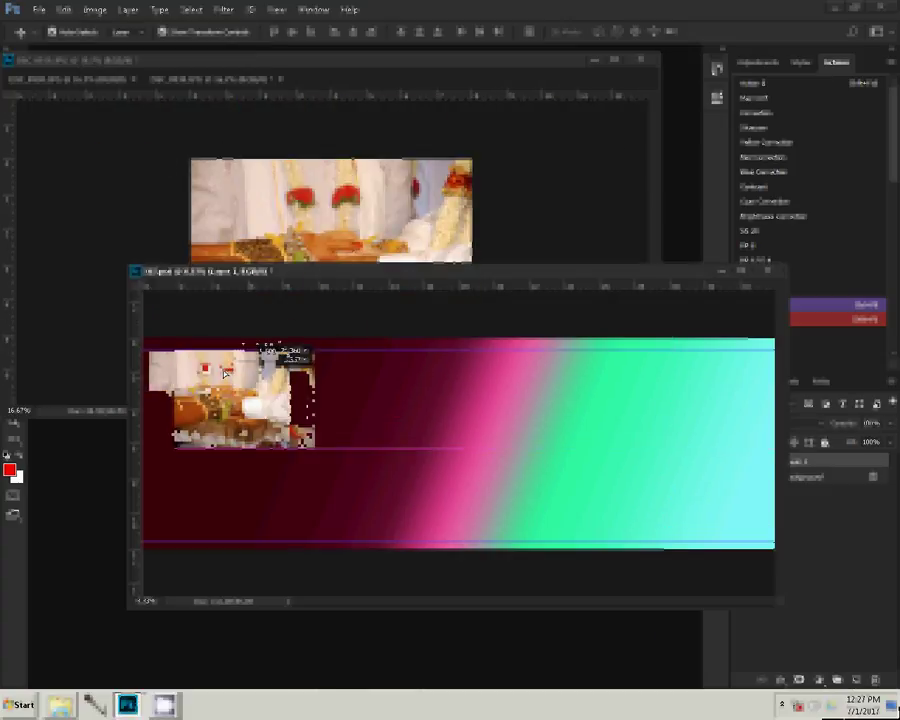
{"action": "left_click", "coordinate": [281, 78]}
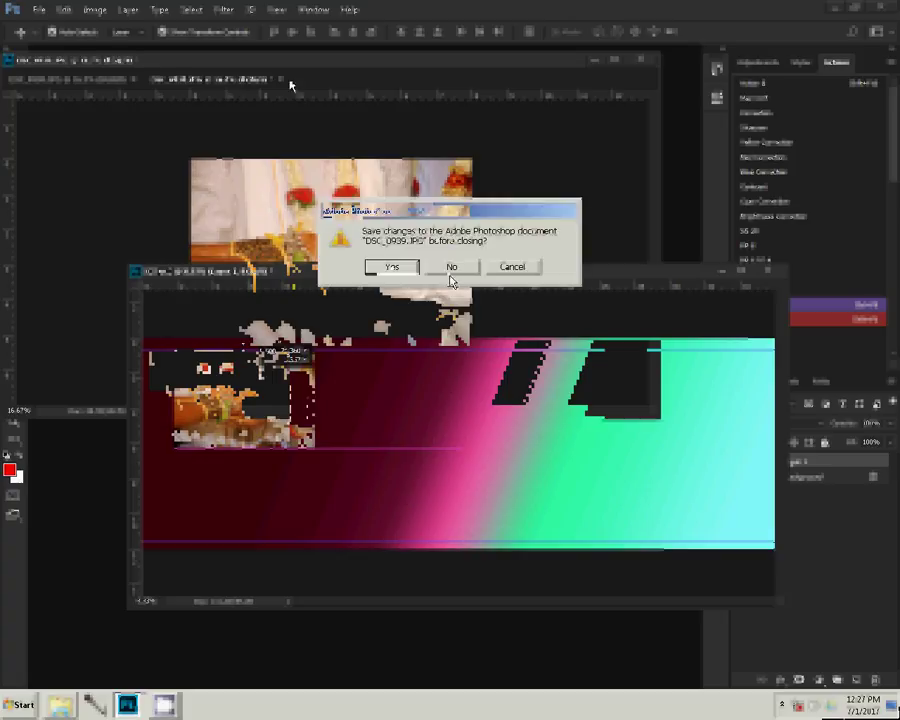
{"action": "left_click", "coordinate": [450, 274]}
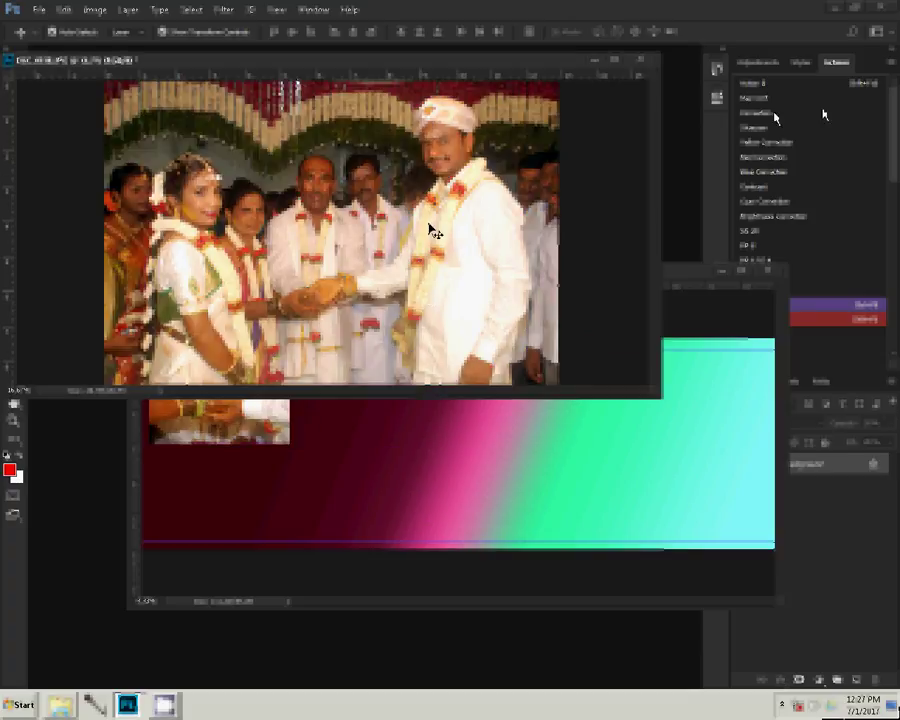
- Place the group photo on the spread's right side and close DSC_0938.JPG without saving
{"action": "left_click_drag", "start_coordinate": [434, 232], "coordinate": [717, 452]}
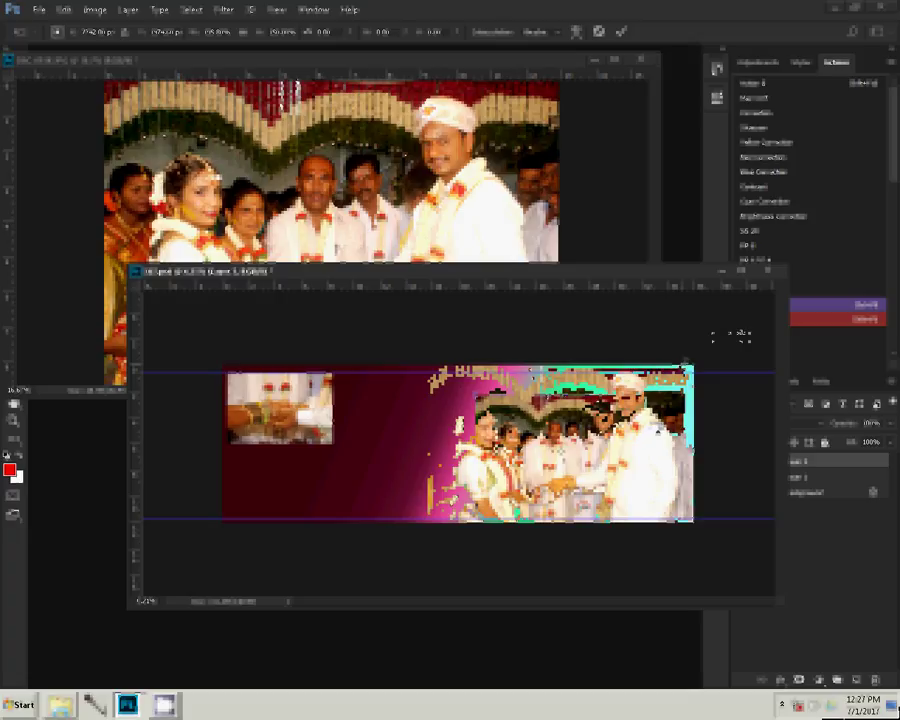
{"action": "key", "text": "Return"}
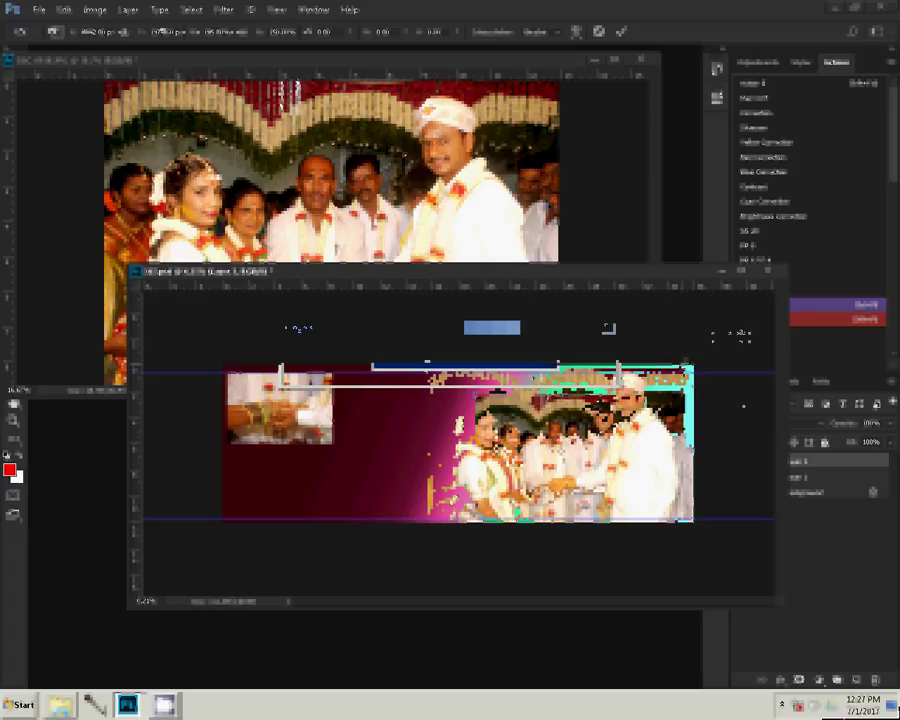
{"action": "left_click", "coordinate": [641, 60]}
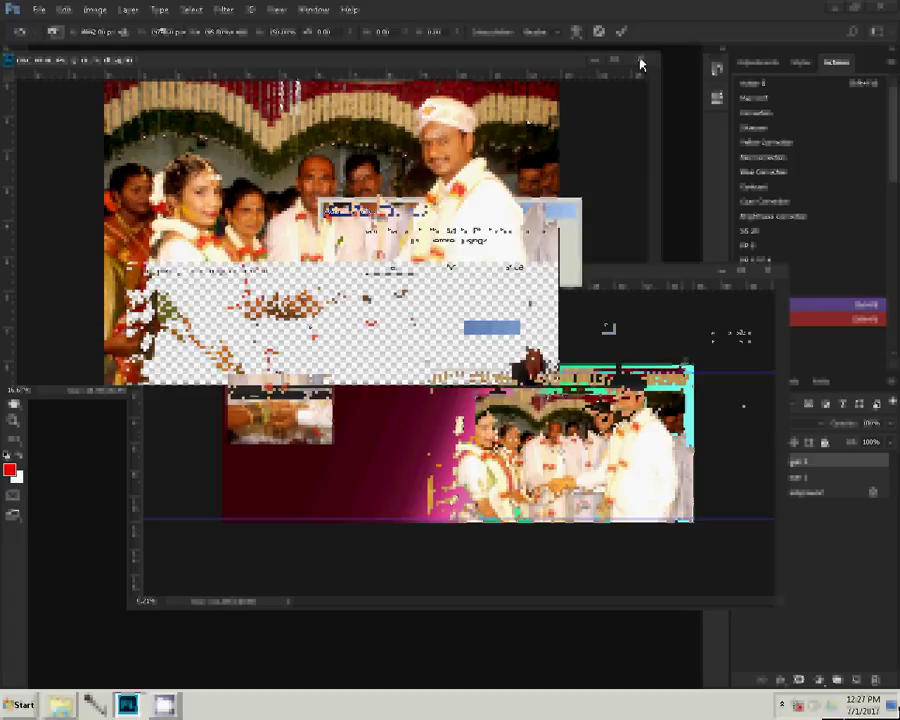
{"action": "left_click", "coordinate": [452, 266]}
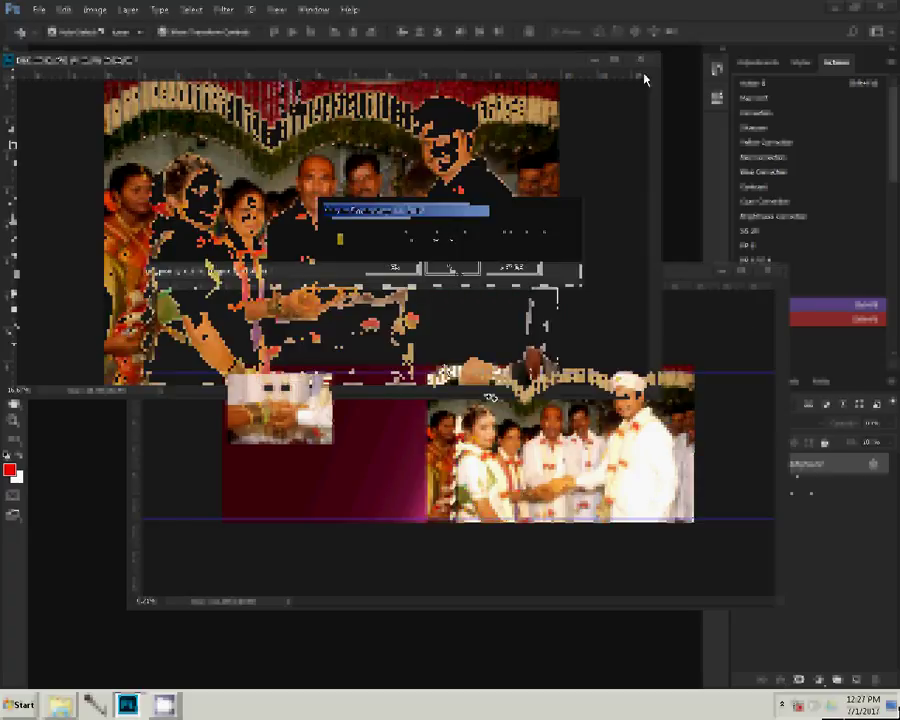
- Fit the spread on screen, then scale the group photo and shift it about 50 px right
{"action": "right_click", "coordinate": [502, 402]}
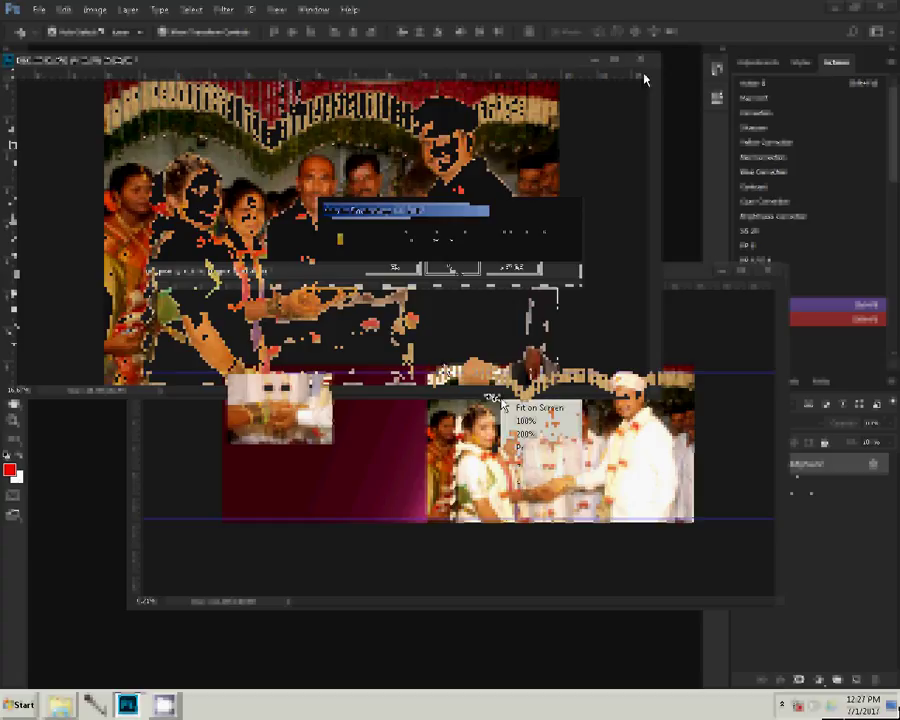
{"action": "left_click", "coordinate": [535, 408]}
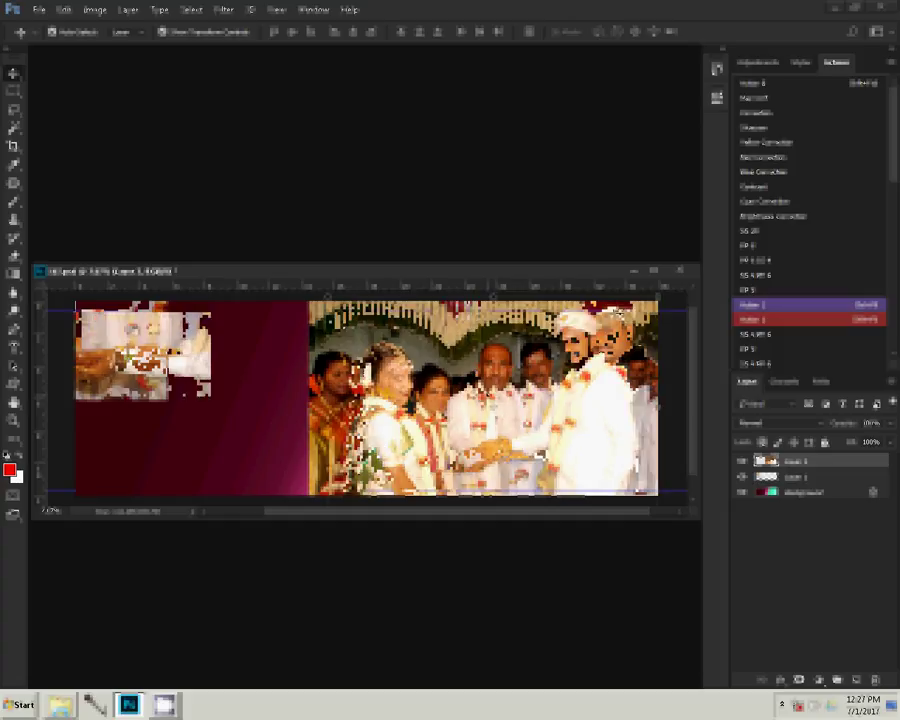
{"action": "left_click_drag", "start_coordinate": [657, 302], "coordinate": [697, 283]}
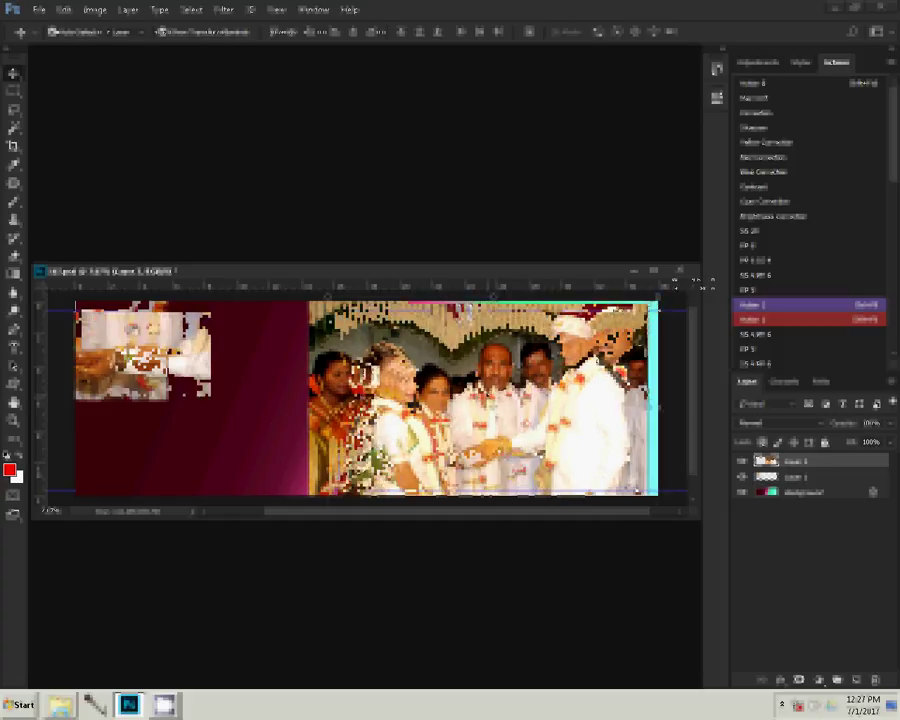
{"action": "key", "text": "Return"}
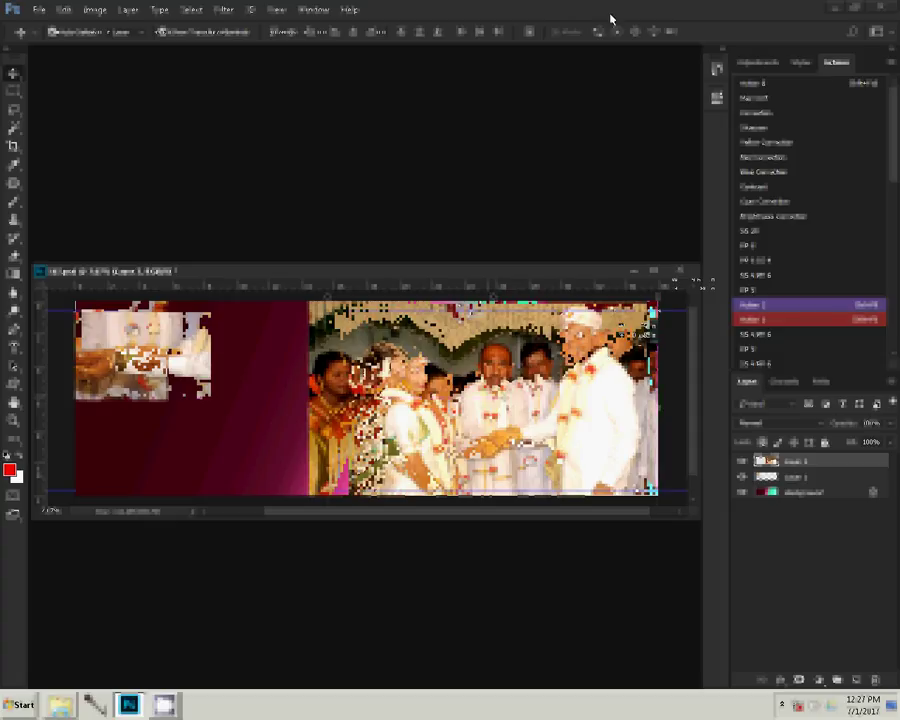
{"action": "key", "text": "ctrl+t"}
{"action": "left_click_drag", "start_coordinate": [495, 300], "coordinate": [542, 300]}
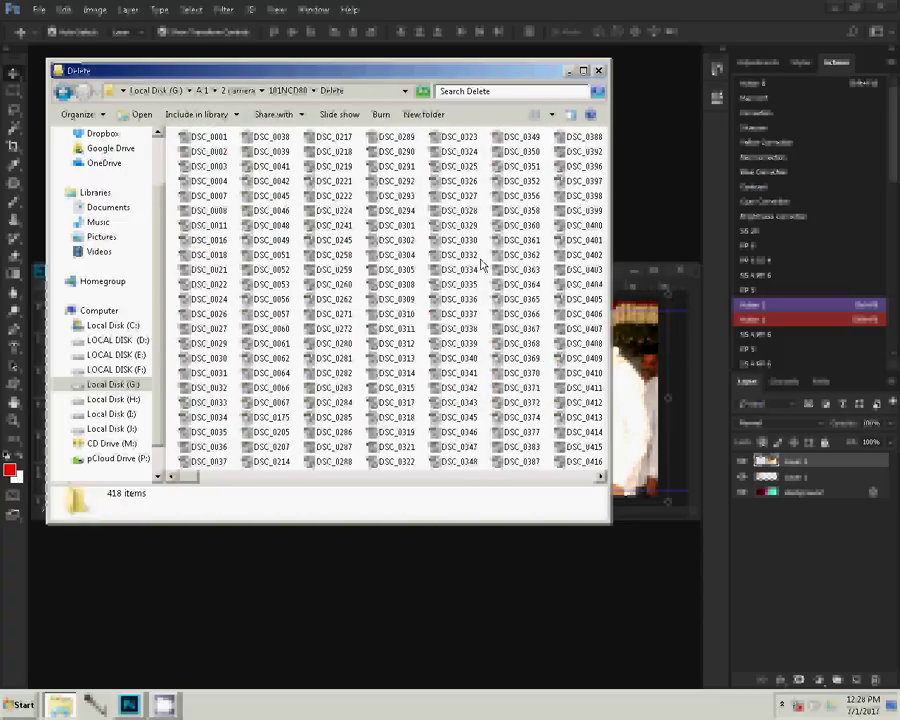
- Return to the 101NCD80 folder and scroll down to the later photos
{"action": "scroll", "coordinate": [482, 263], "scroll_direction": "down", "scroll_amount": 1}
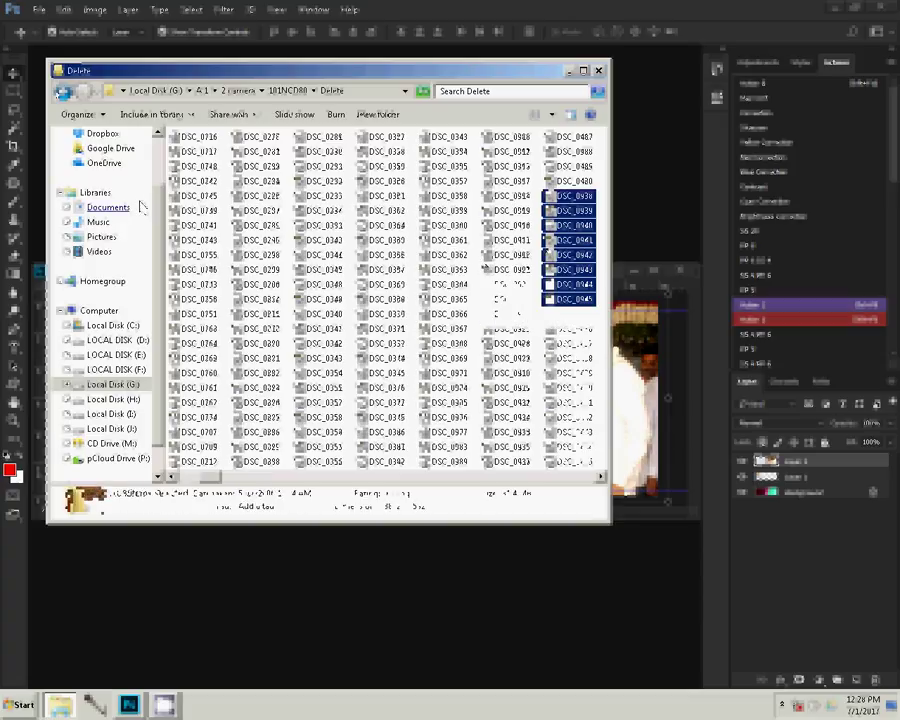
{"action": "left_click", "coordinate": [60, 94]}
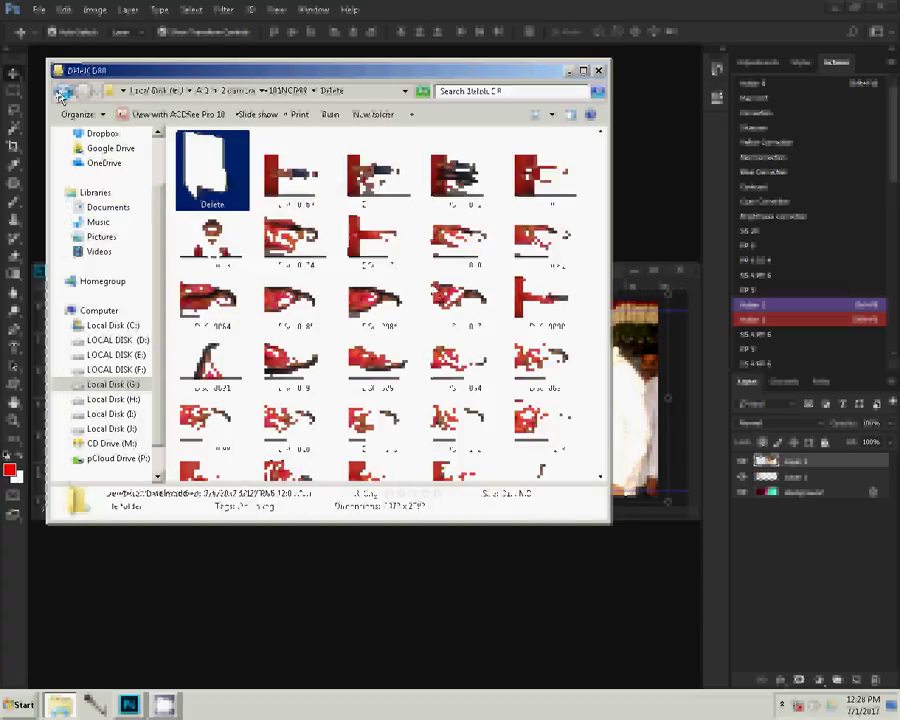
{"action": "scroll", "coordinate": [397, 302], "scroll_direction": "down", "scroll_amount": 5}
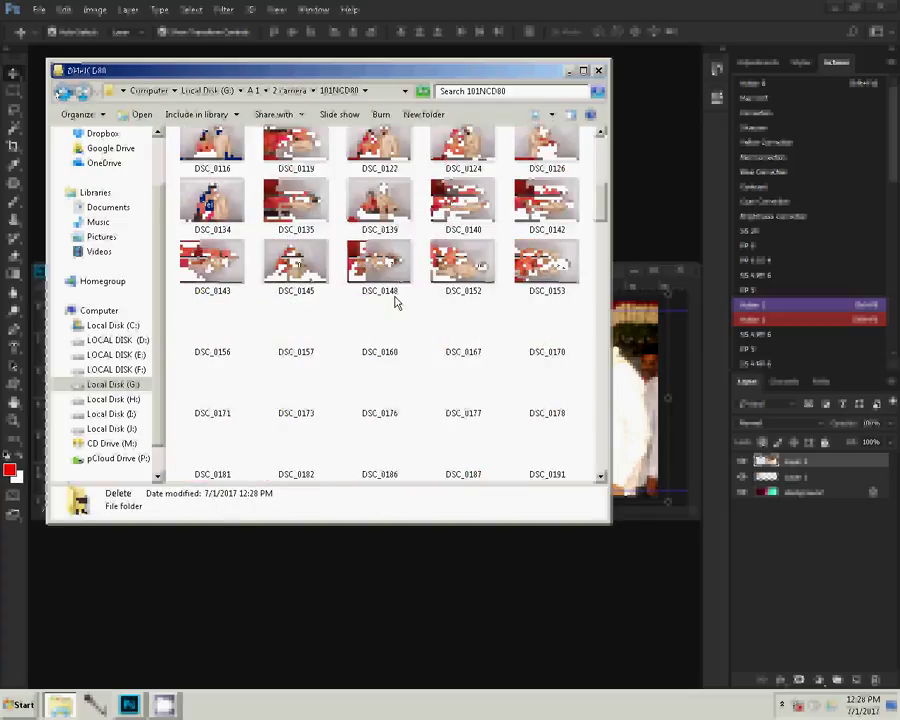
{"action": "scroll", "coordinate": [397, 302], "scroll_direction": "down", "scroll_amount": 5}
{"action": "scroll", "coordinate": [397, 302], "scroll_direction": "down", "scroll_amount": 10}
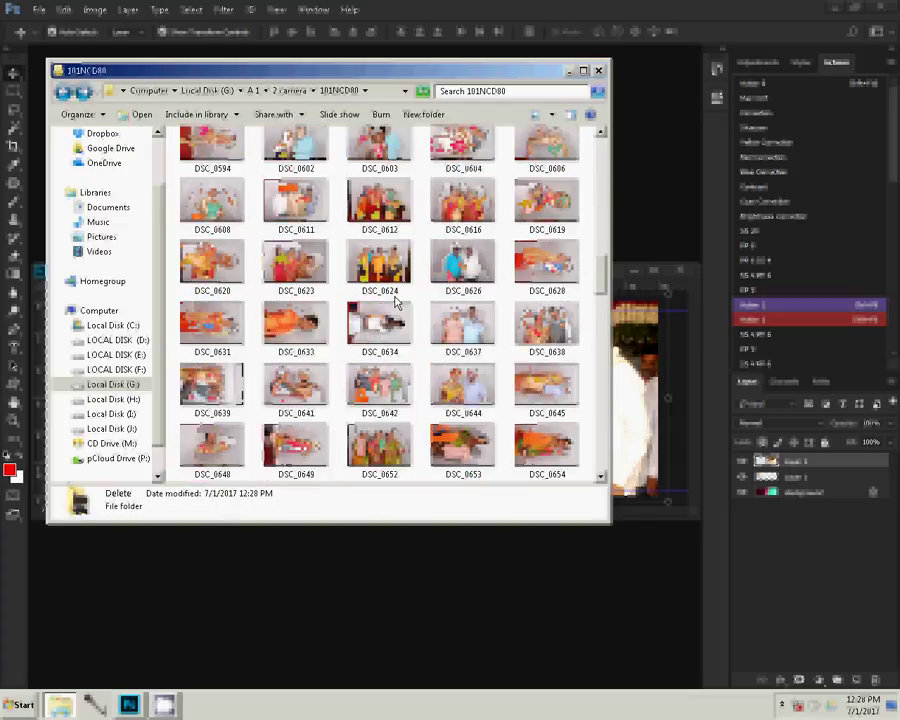
{"action": "scroll", "coordinate": [397, 302], "scroll_direction": "down", "scroll_amount": 5}
{"action": "scroll", "coordinate": [397, 302], "scroll_direction": "down", "scroll_amount": 3}
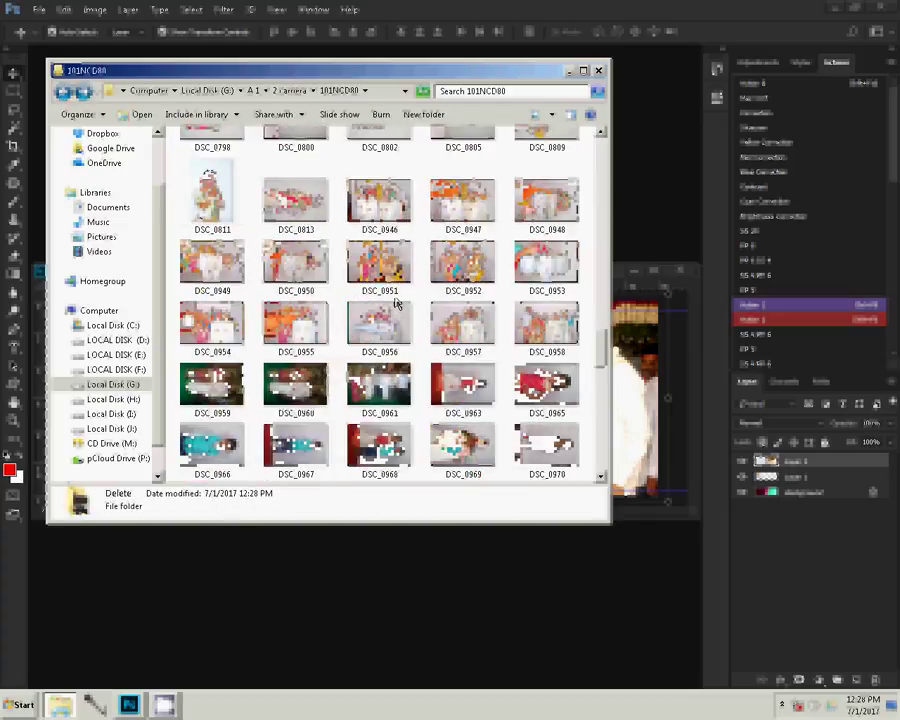
- Select DSC_0946, DSC_0947, DSC_0951 and DSC_0952 and drag them into Photoshop
{"action": "left_click", "coordinate": [389, 218]}
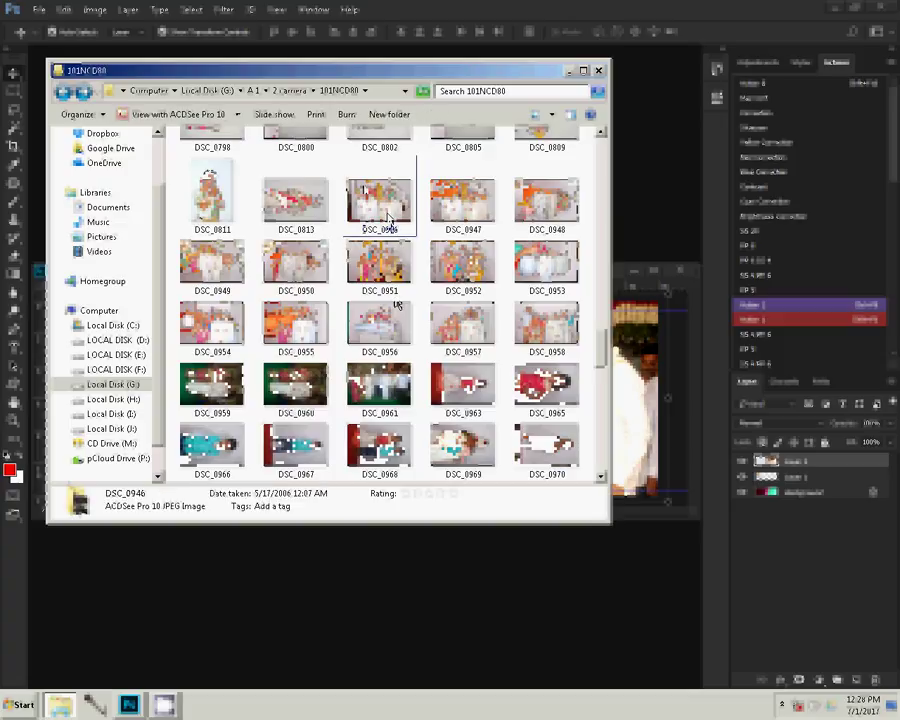
{"action": "left_click", "coordinate": [474, 217]}
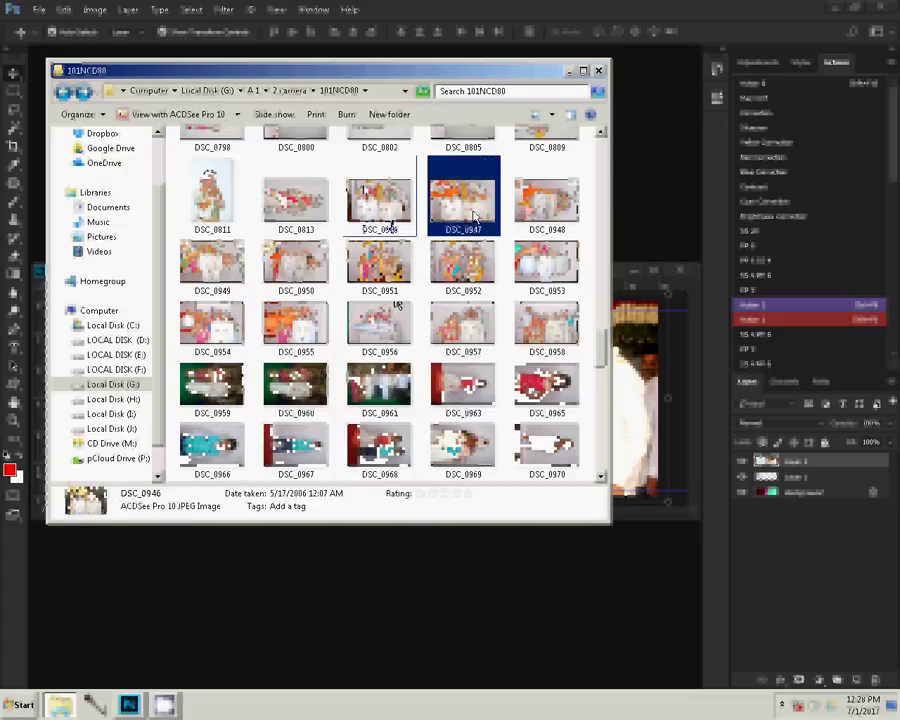
{"action": "left_click", "coordinate": [390, 222], "text": "ctrl"}
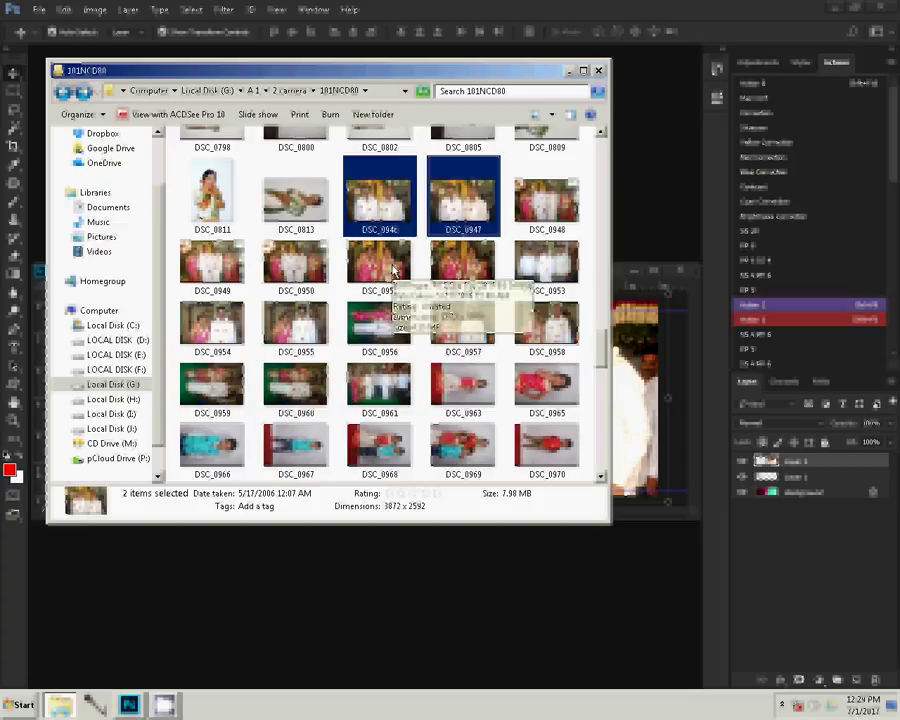
{"action": "mouse_move", "coordinate": [379, 263]}
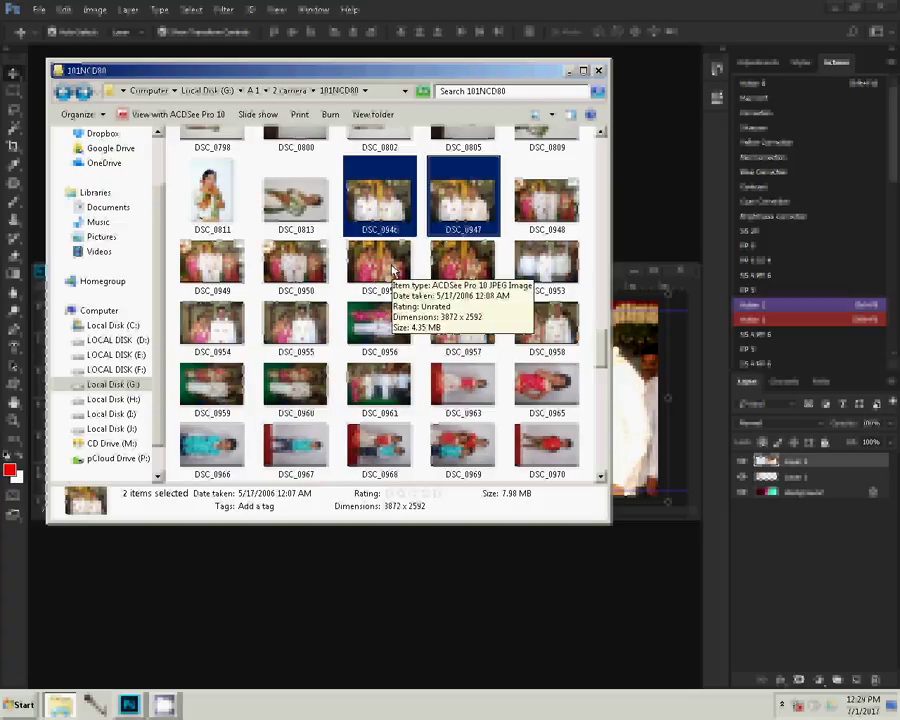
{"action": "left_click", "coordinate": [393, 270], "text": "ctrl"}
{"action": "left_click", "coordinate": [470, 252], "text": "ctrl"}
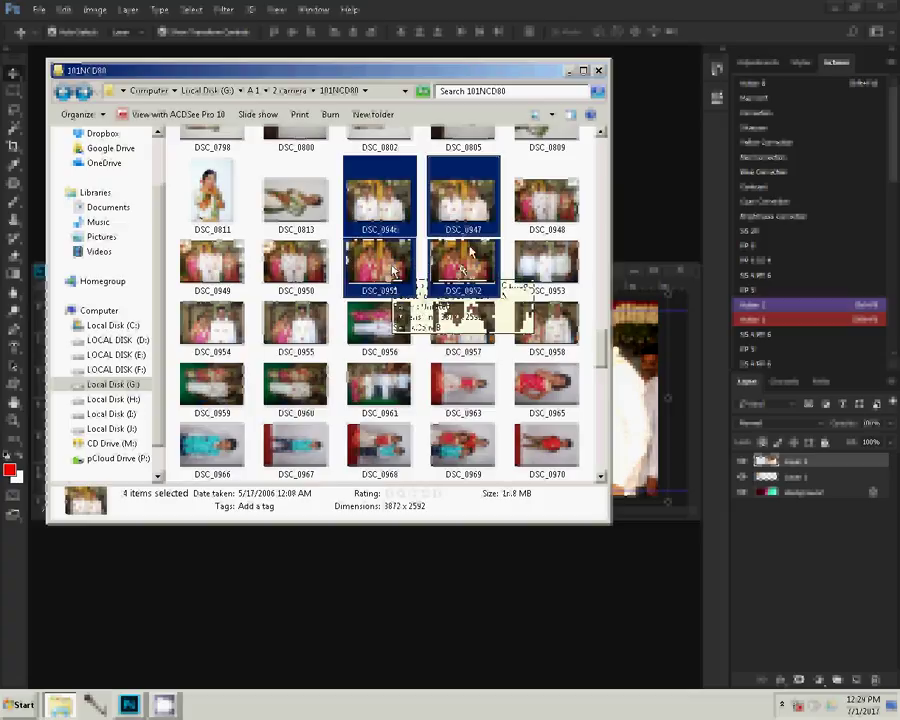
{"action": "left_click_drag", "start_coordinate": [470, 252], "coordinate": [650, 135]}
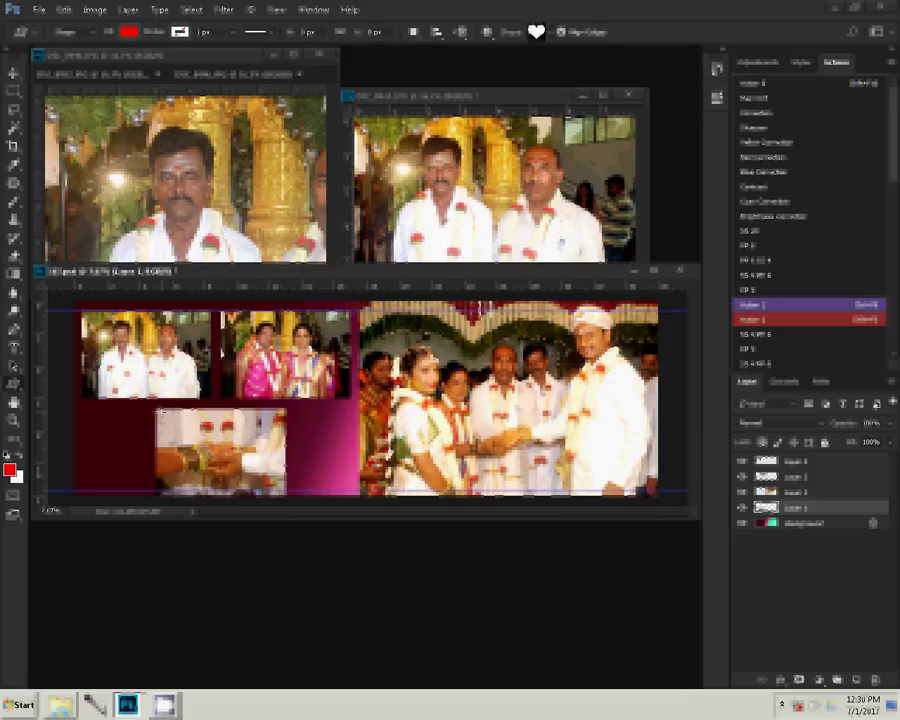
- Set the heart shape's fill to none in the options bar
{"action": "left_click", "coordinate": [131, 33]}
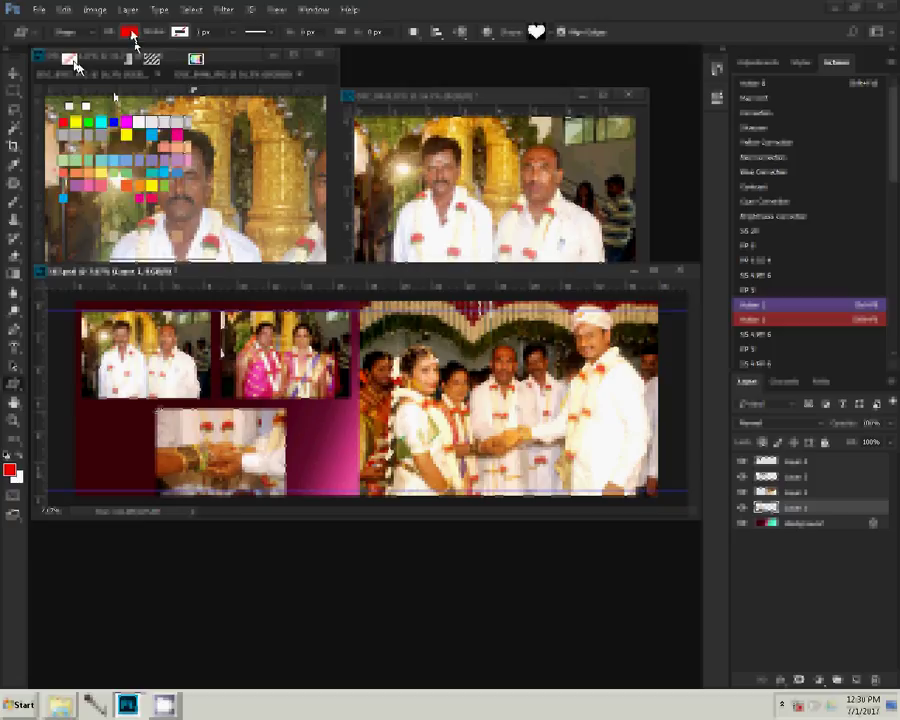
{"action": "left_click", "coordinate": [72, 59]}
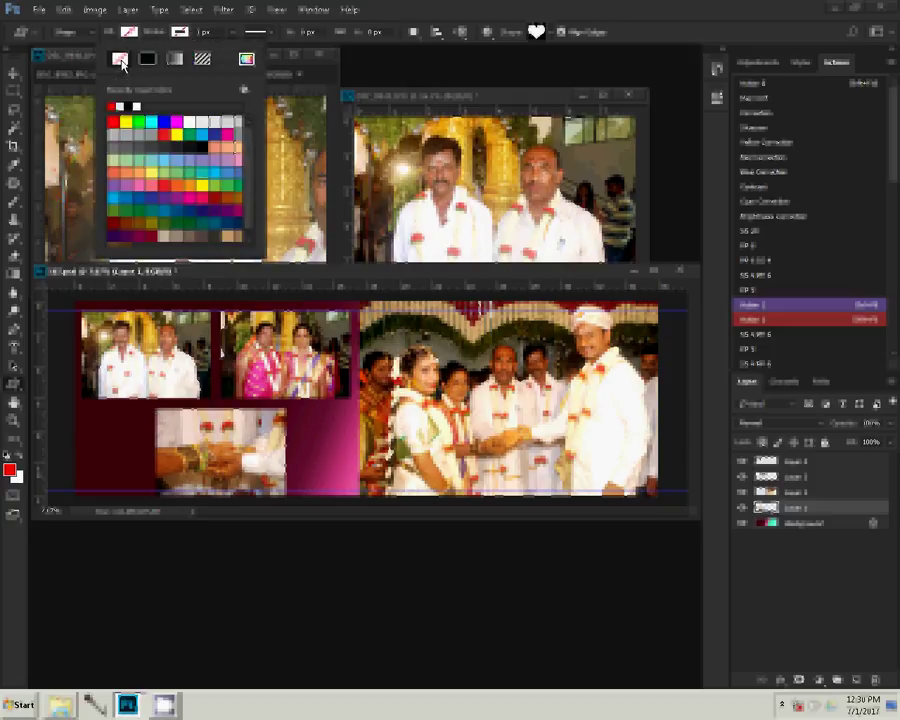
{"action": "left_click", "coordinate": [388, 64]}
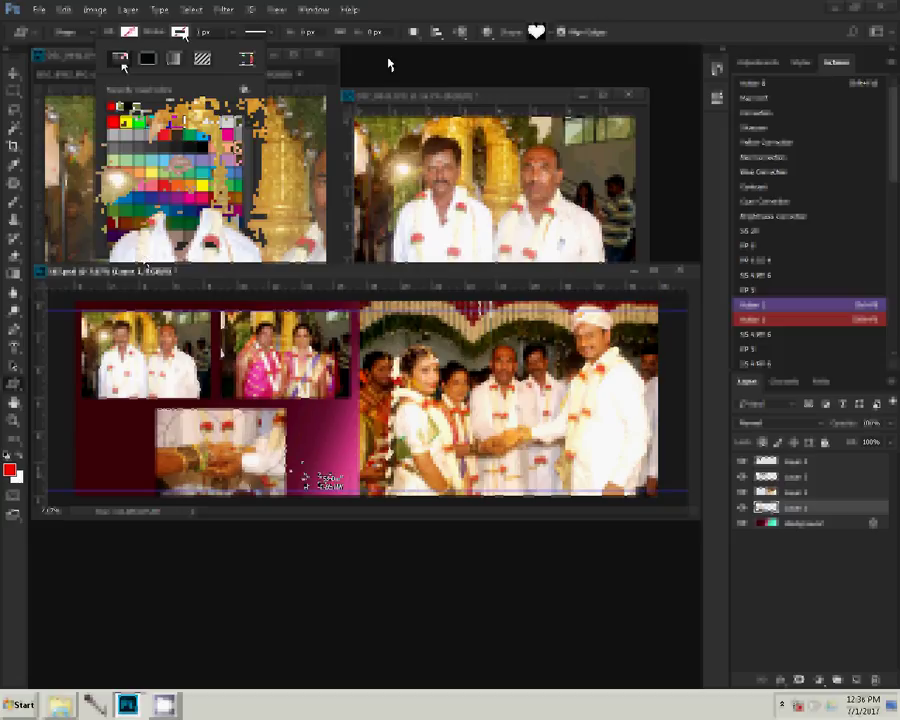
{"action": "left_click", "coordinate": [388, 64]}
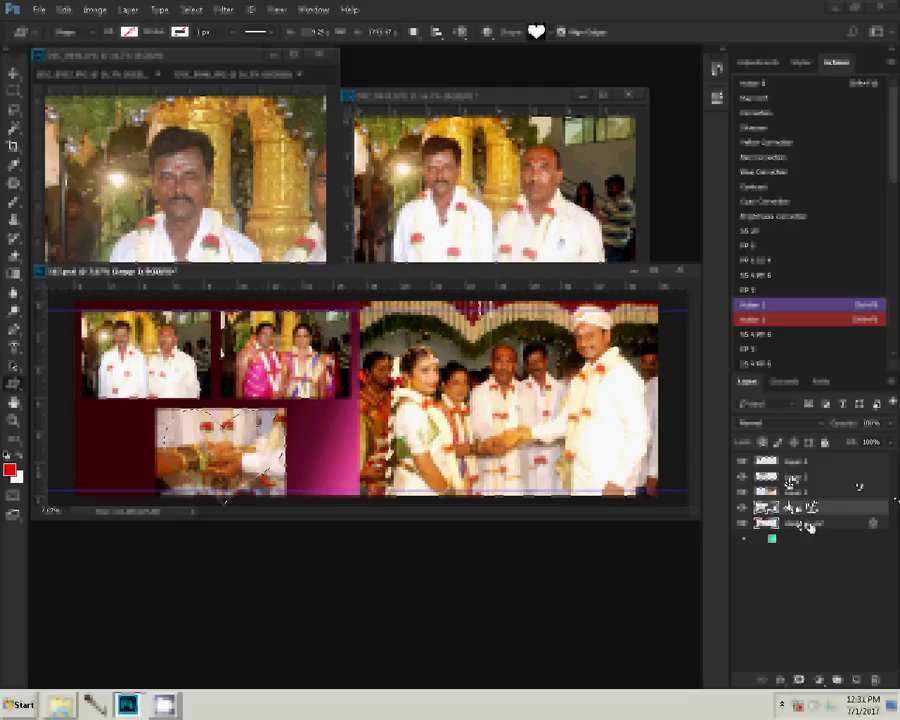
- Reset the default colours and clip the hands photo into the heart with Ctrl+Alt+G
{"action": "left_click", "coordinate": [782, 681]}
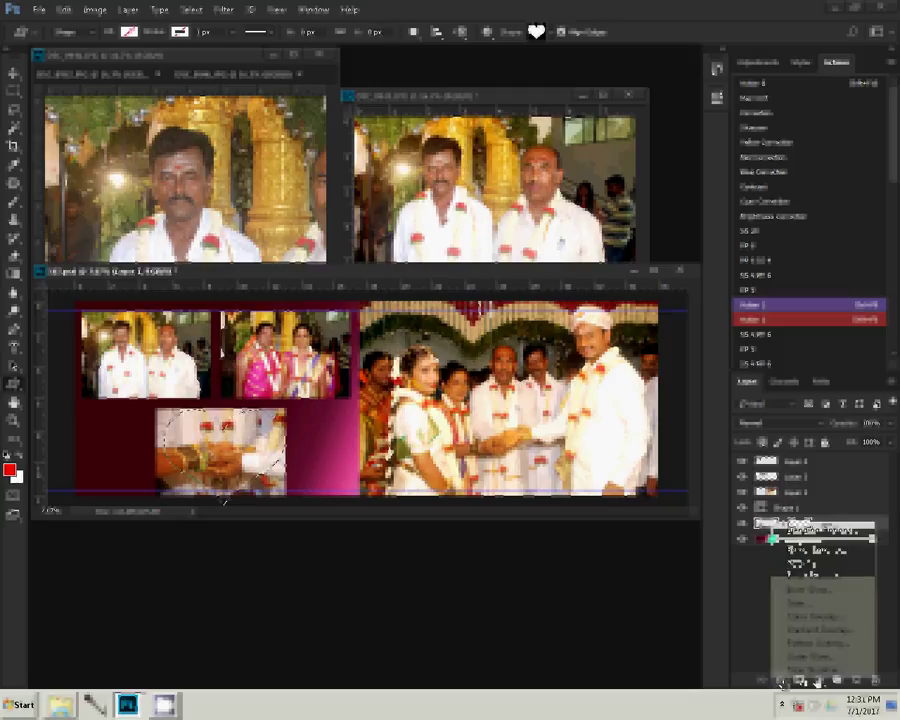
{"action": "key", "text": "d"}
{"action": "key", "text": "x"}
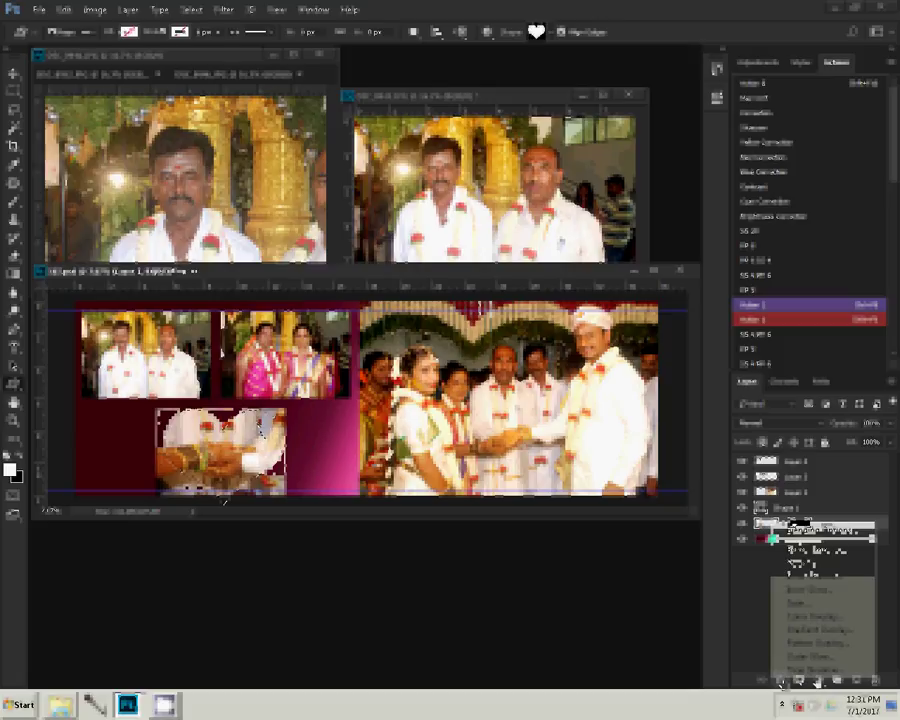
{"action": "key", "text": "x"}
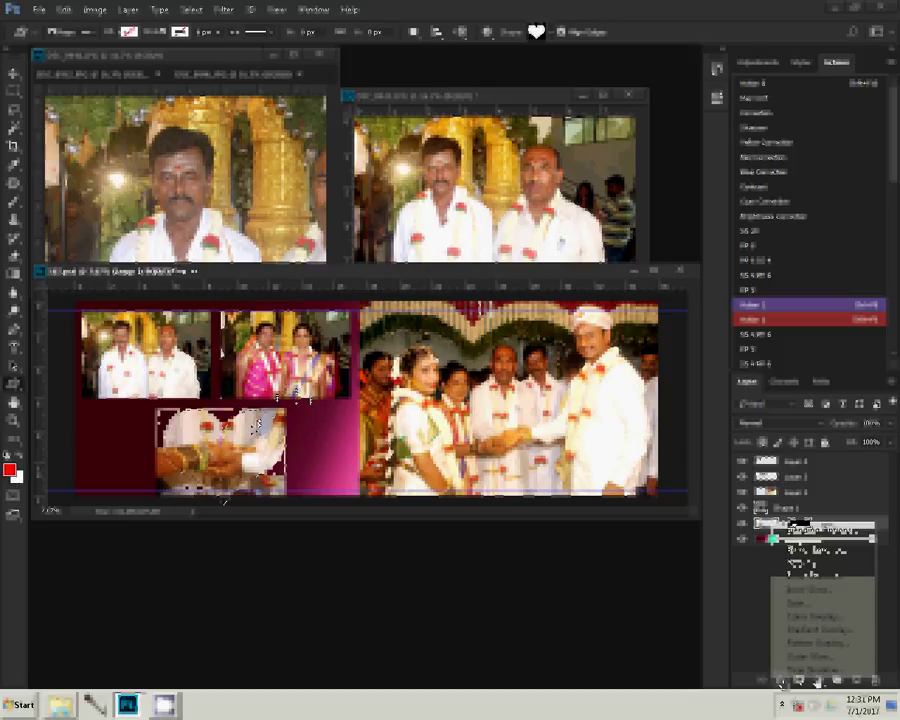
{"action": "key", "text": "ctrl+alt+g"}
{"action": "key", "text": "v"}
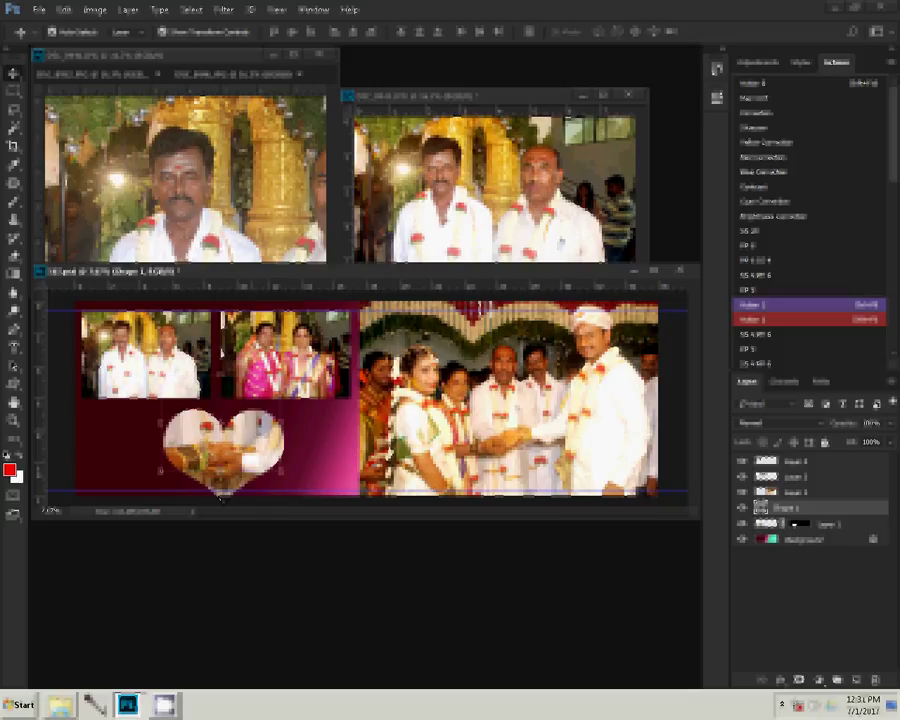
- Play the saved action on the heart photo, apply the mask, and bring up the photo folder
{"action": "left_click", "coordinate": [798, 347]}
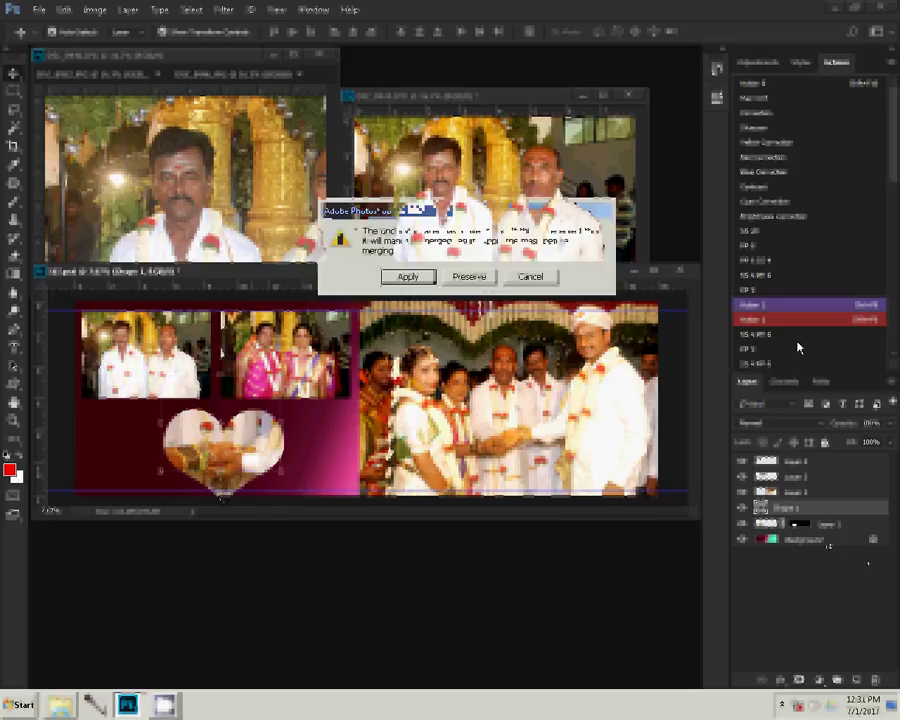
{"action": "key", "text": "Return"}
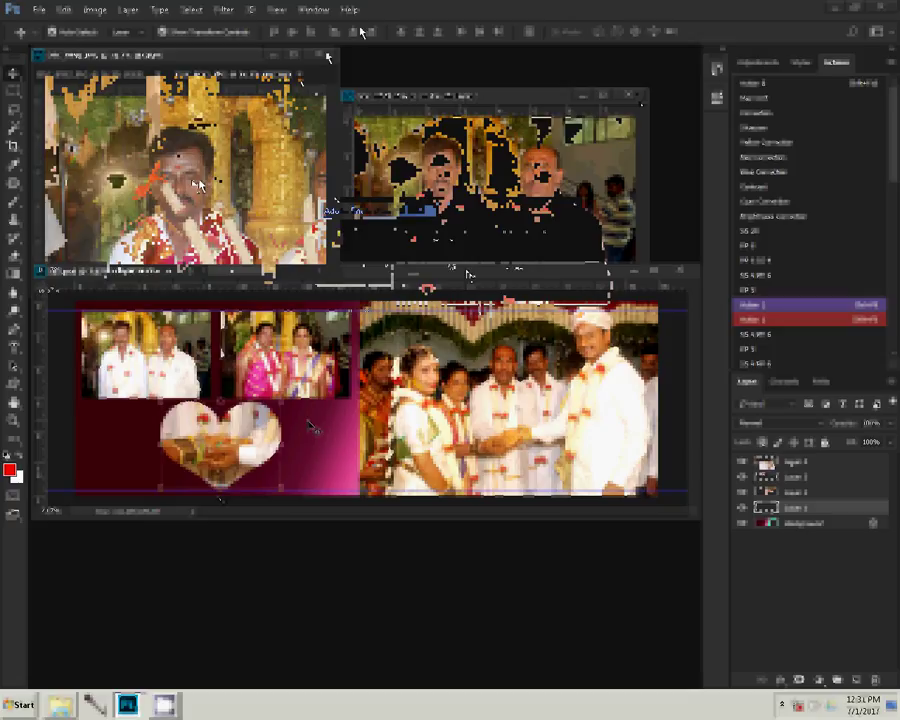
{"action": "left_click", "coordinate": [70, 705]}
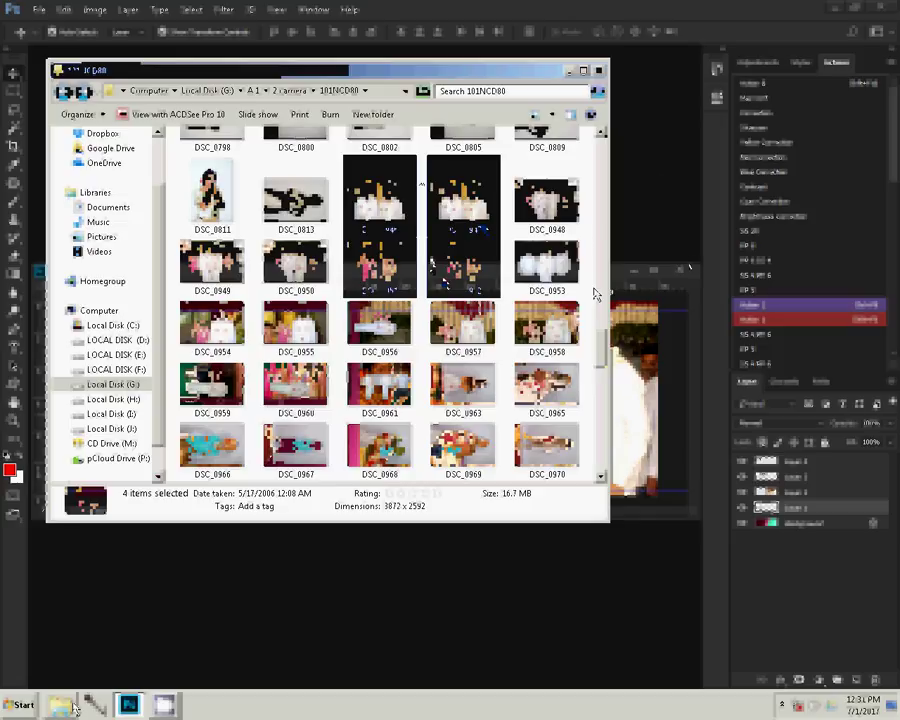
- Drag DSC_0811 from the 101NCD80 folder into Photoshop to open the bride portrait
{"action": "left_click_drag", "start_coordinate": [424, 188], "coordinate": [634, 177]}
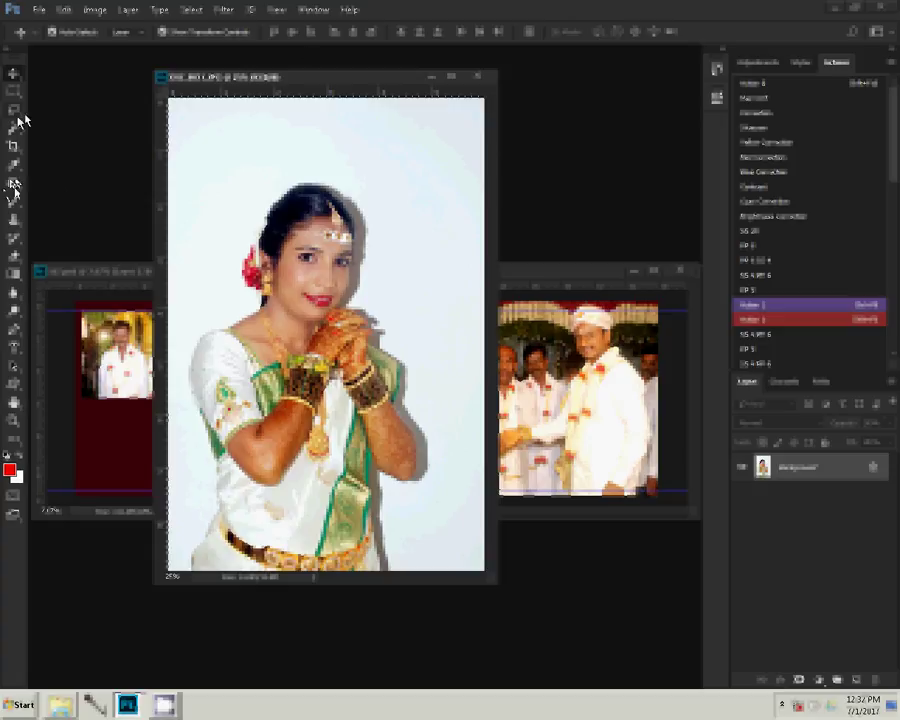
- Select the Brush tool and browse the brush preset list
{"action": "left_click", "coordinate": [13, 205]}
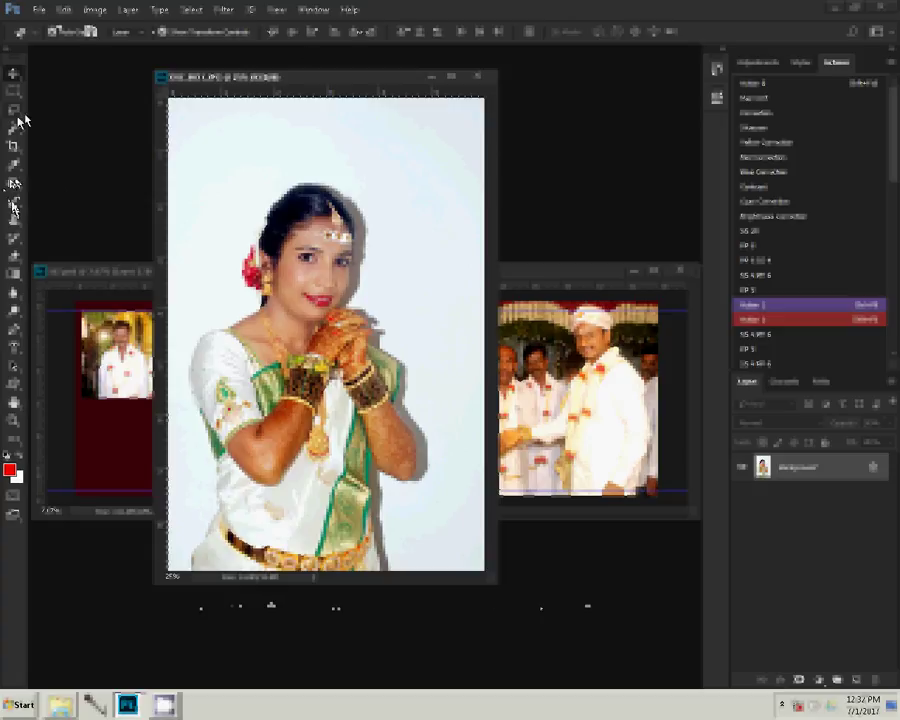
{"action": "left_click", "coordinate": [72, 36]}
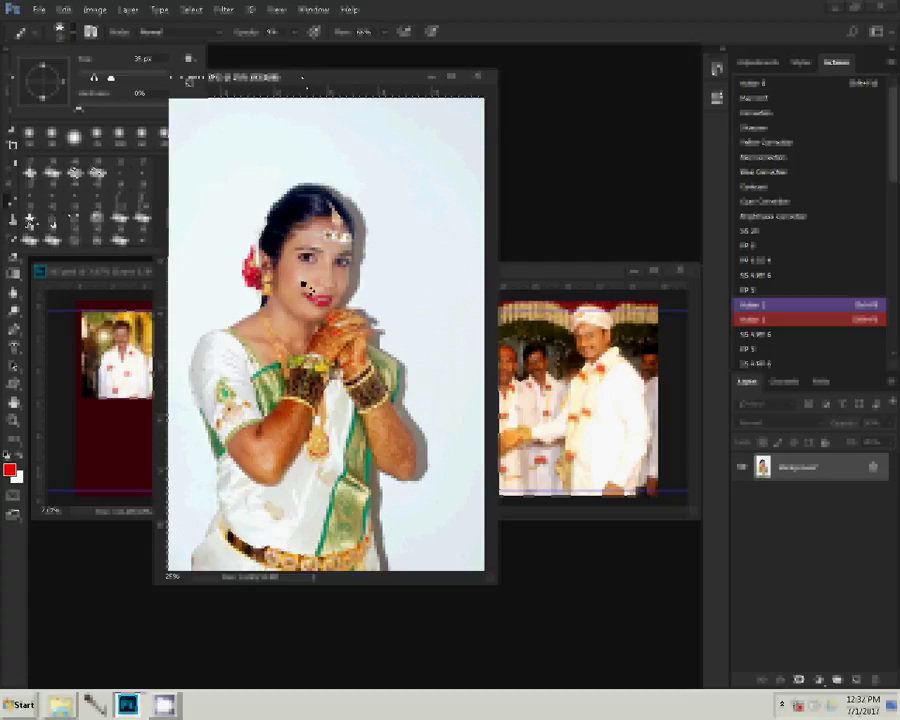
{"action": "left_click", "coordinate": [13, 206]}
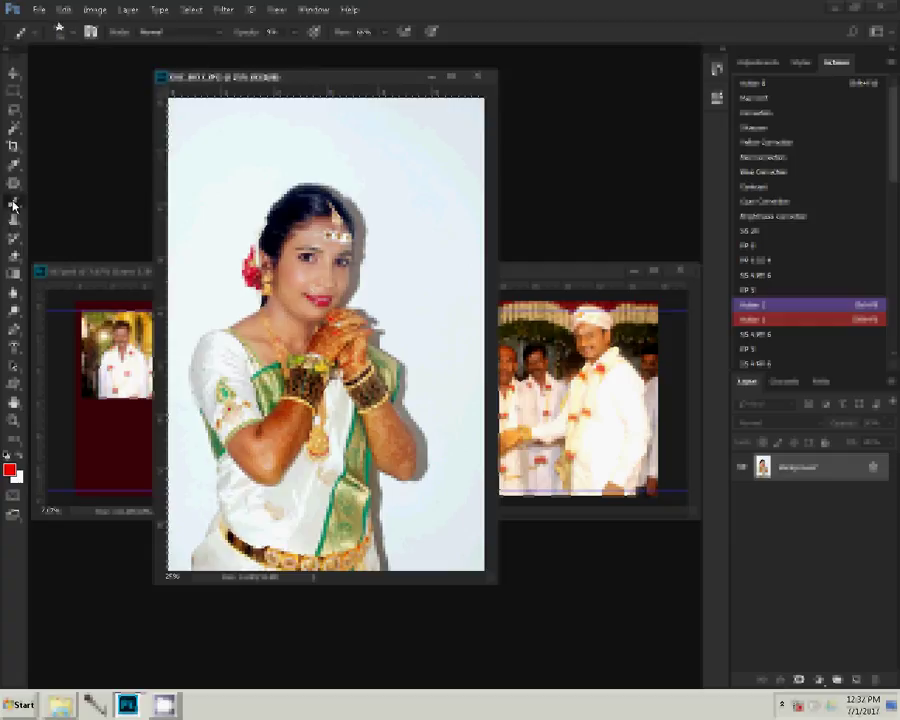
- Load the Shapes4FREE-40-sun-clouds-homes-keys library and select its round scalloped flower shape
{"action": "left_click", "coordinate": [14, 393]}
{"action": "left_click", "coordinate": [537, 32]}
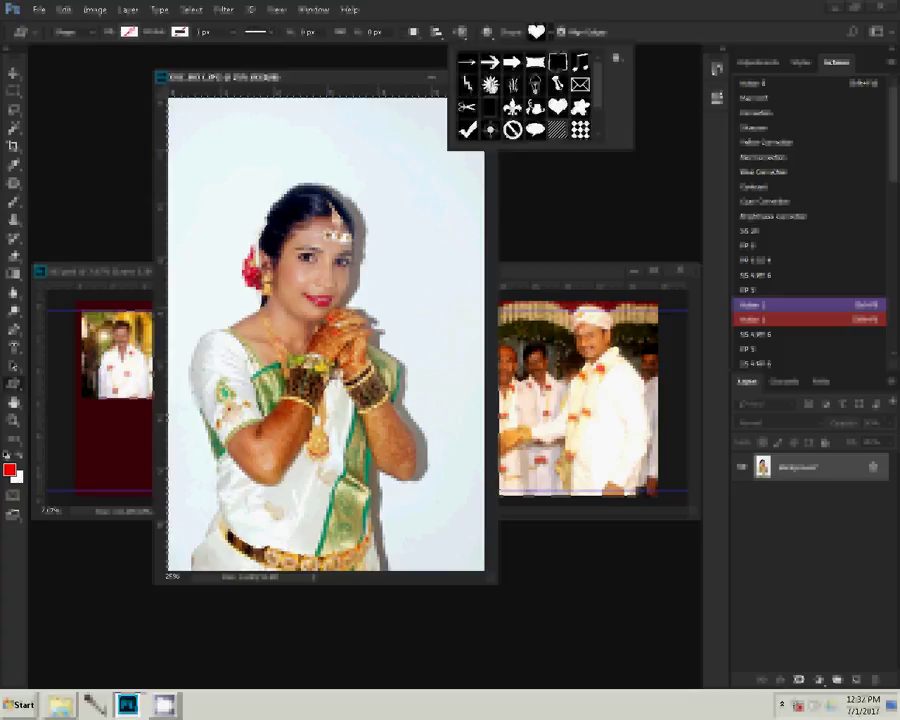
{"action": "left_click", "coordinate": [616, 57]}
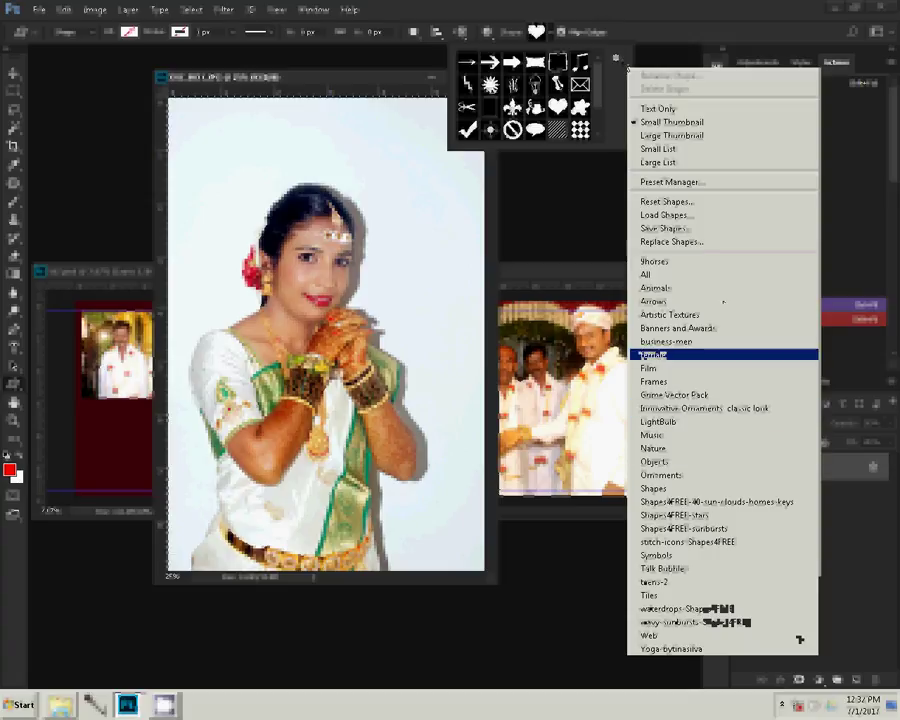
{"action": "left_click", "coordinate": [688, 503]}
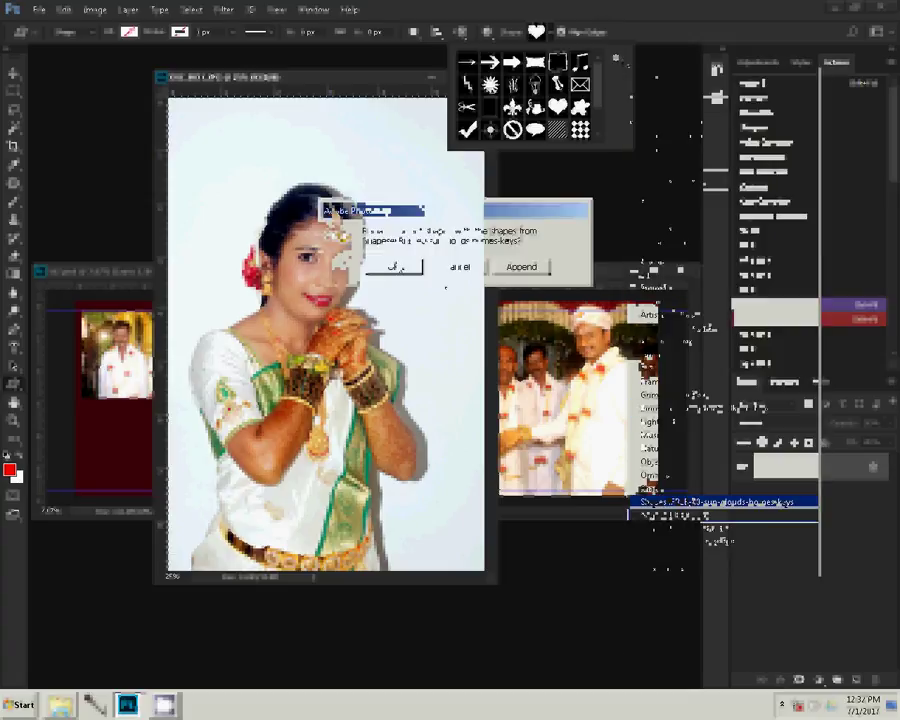
{"action": "key", "text": "Return"}
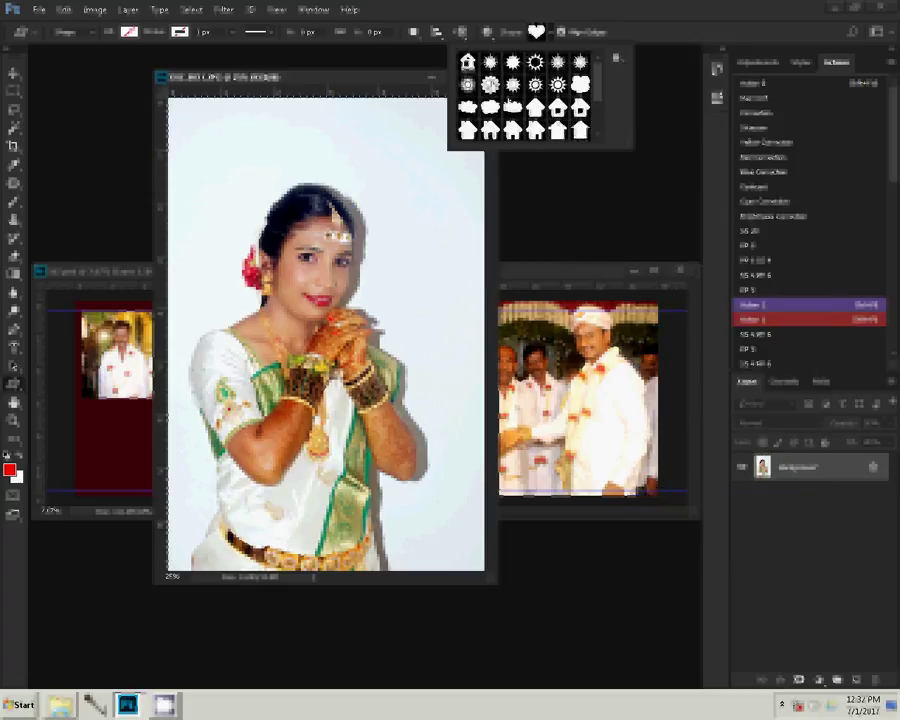
{"action": "left_click", "coordinate": [490, 84]}
- Draw the scalloped flower path on the portrait and move it up over the bride's head
{"action": "mouse_move", "coordinate": [350, 297]}
{"action": "left_mouse_down"}
{"action": "mouse_move", "coordinate": [478, 400]}
{"action": "mouse_move", "coordinate": [492, 480]}
{"action": "left_mouse_up"}
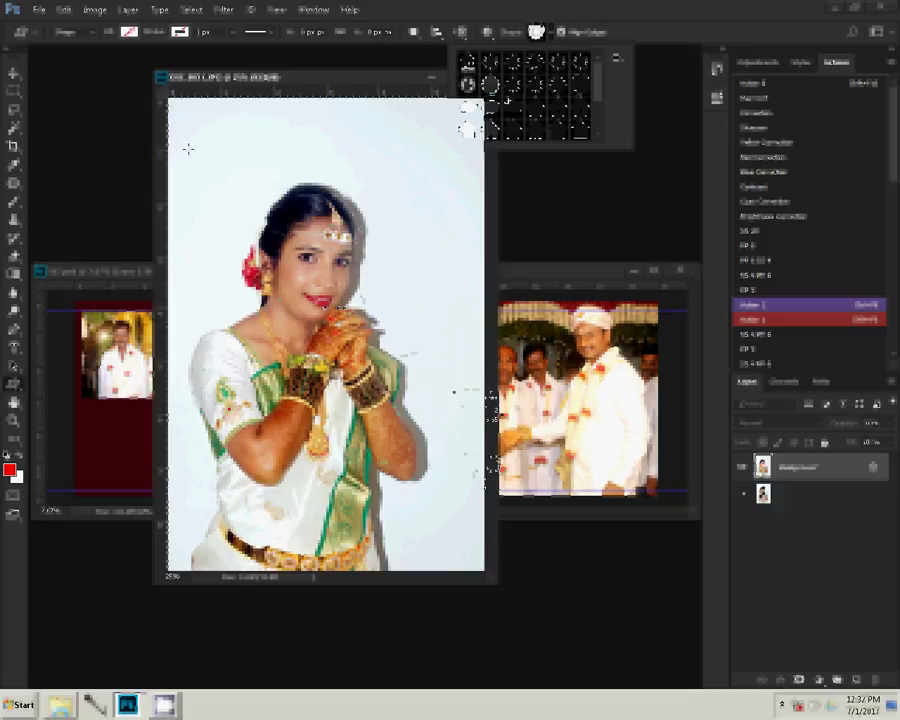
{"action": "left_click_drag", "start_coordinate": [187, 148], "coordinate": [465, 415]}
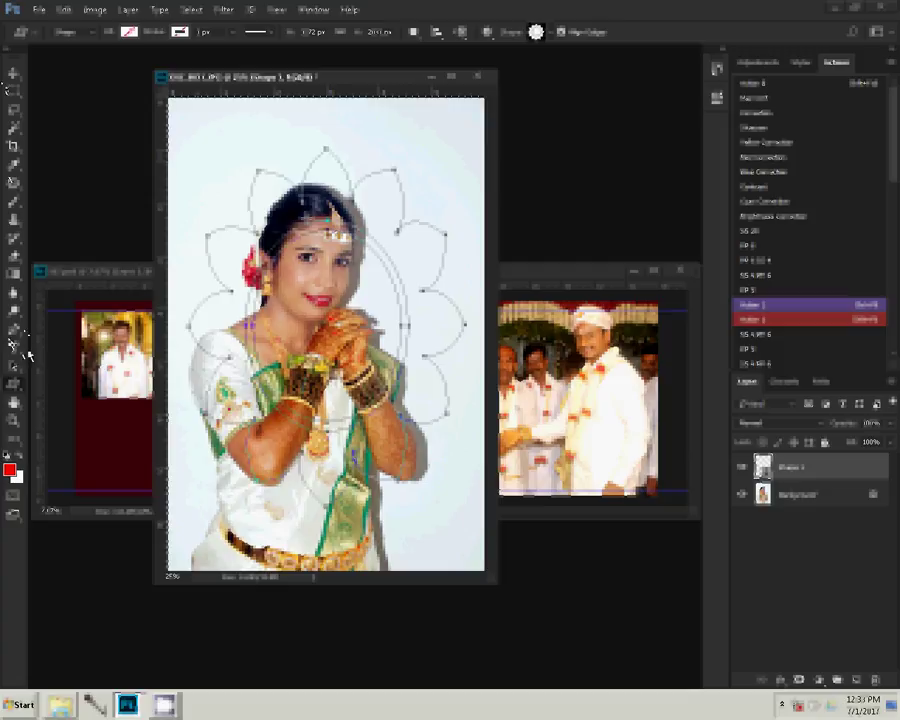
{"action": "key", "text": "a"}
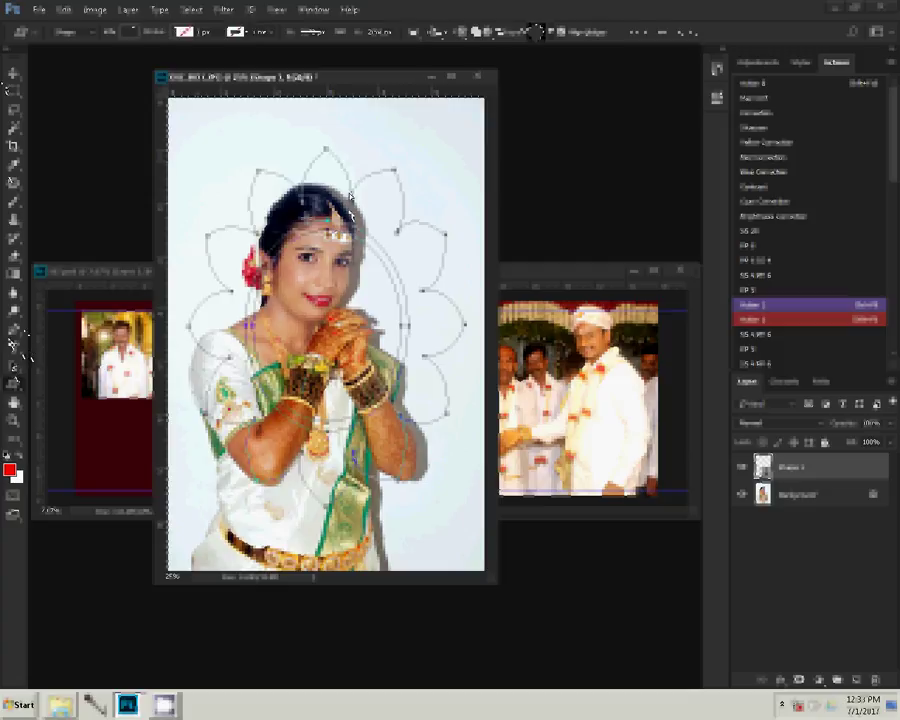
{"action": "left_click_drag", "start_coordinate": [350, 196], "coordinate": [337, 166]}
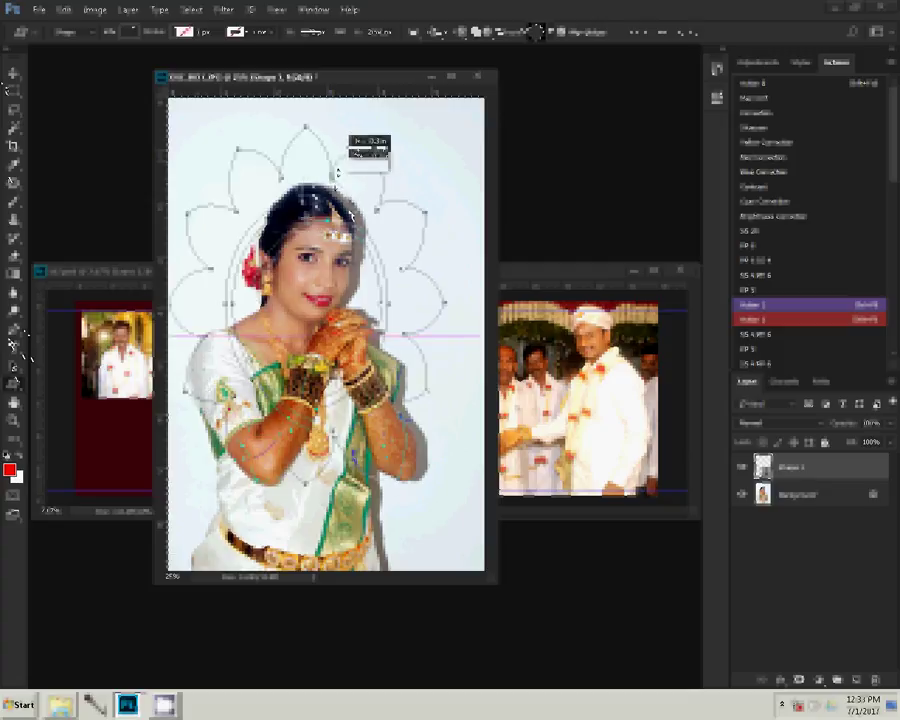
{"action": "left_click_drag", "start_coordinate": [338, 166], "coordinate": [338, 145]}
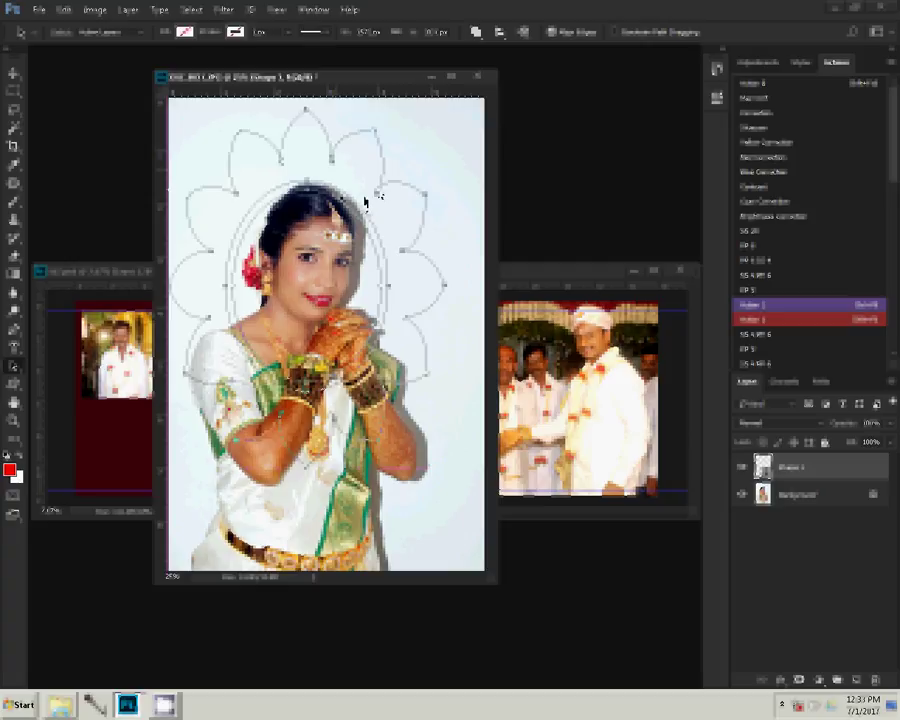
- Turn the flower path into a feathered selection
{"action": "key", "text": "ctrl+Return"}
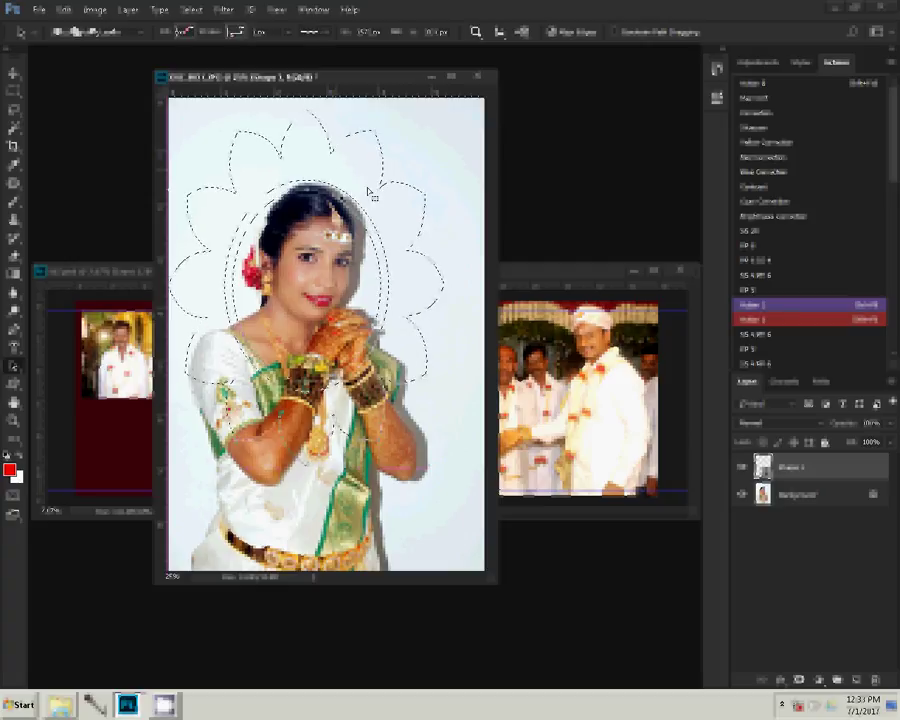
{"action": "right_click", "coordinate": [371, 194]}
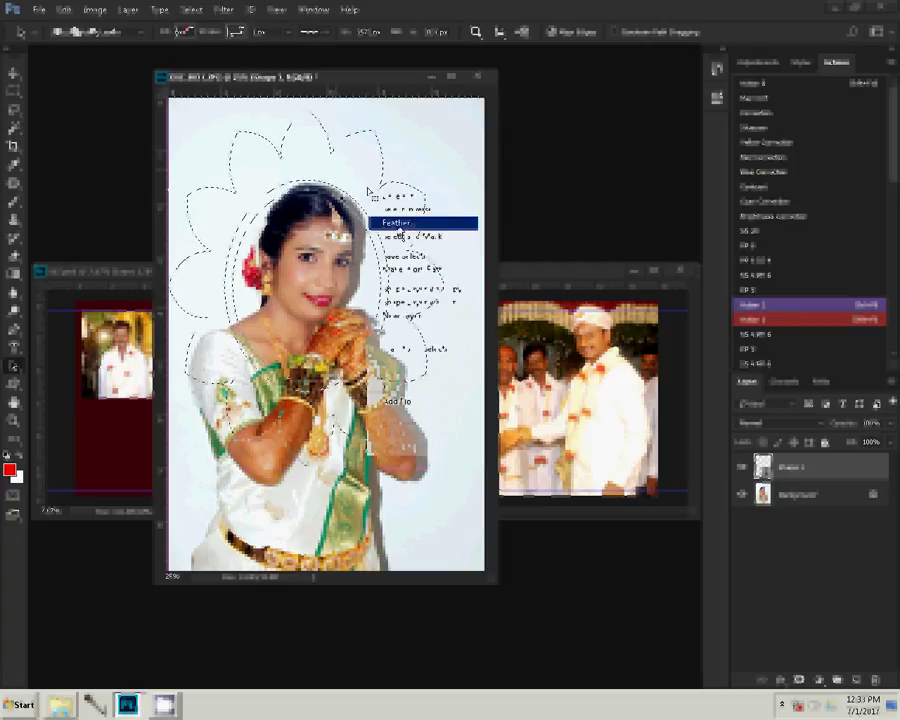
{"action": "left_click", "coordinate": [399, 224]}
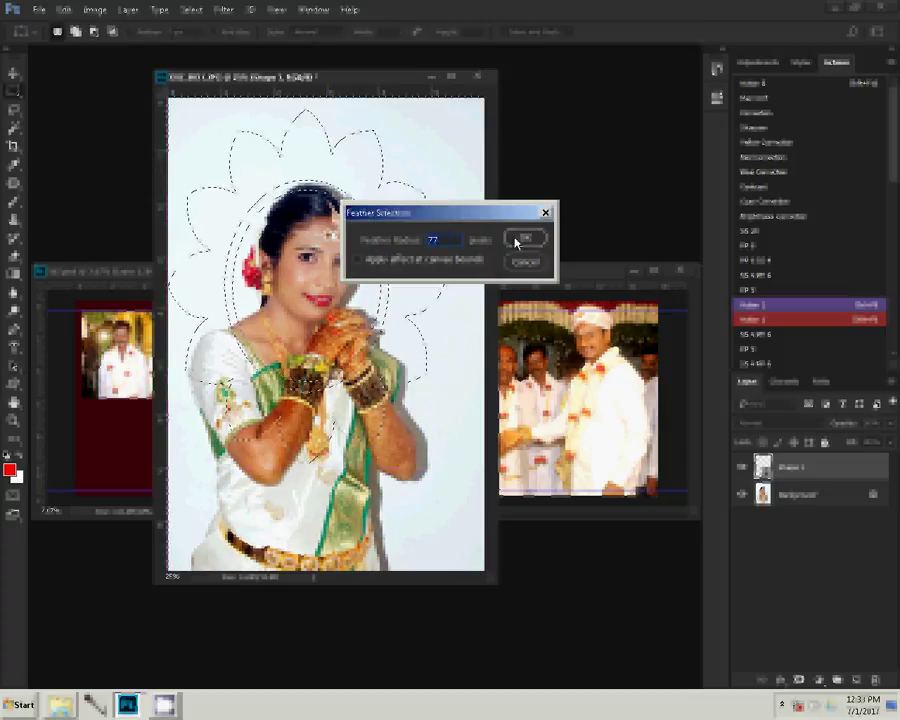
{"action": "left_click", "coordinate": [517, 241]}
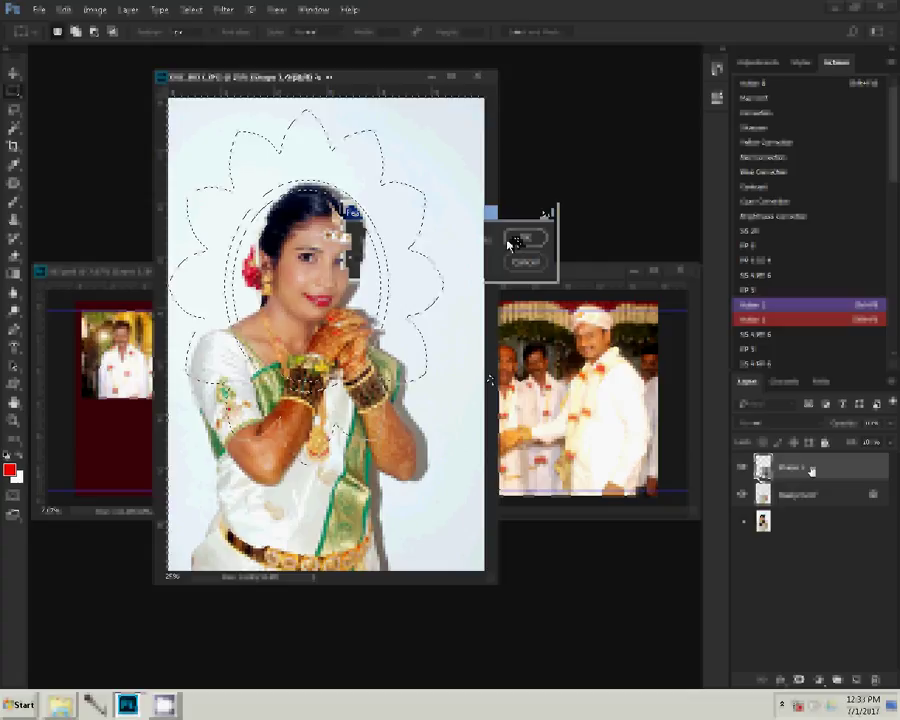
- Duplicate the flower shape layer, keep the flower selection, and copy the bride photo layer
{"action": "right_click", "coordinate": [811, 471]}
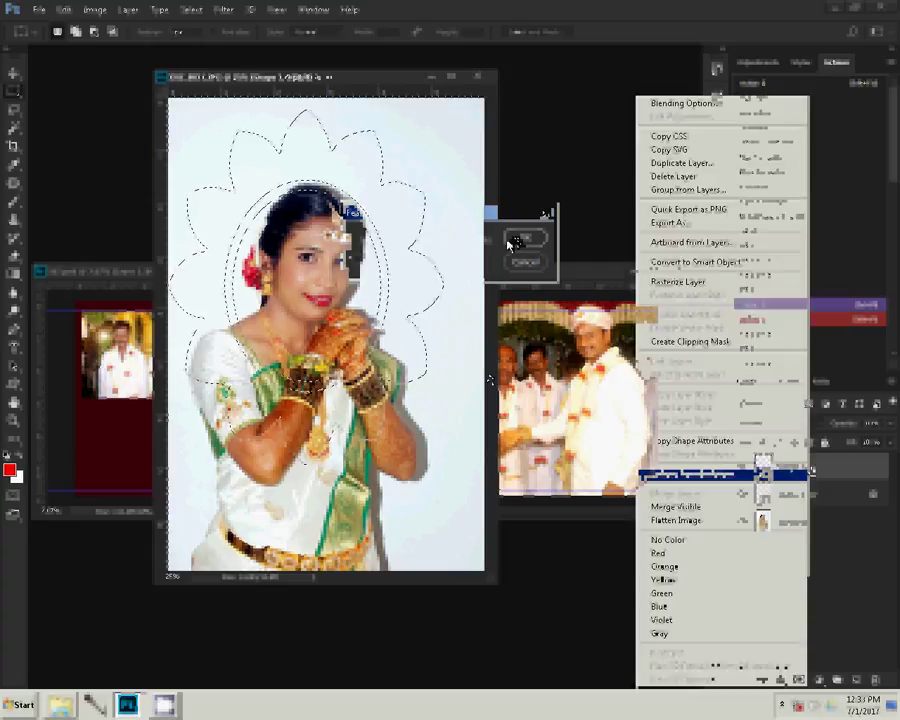
{"action": "left_click", "coordinate": [512, 243]}
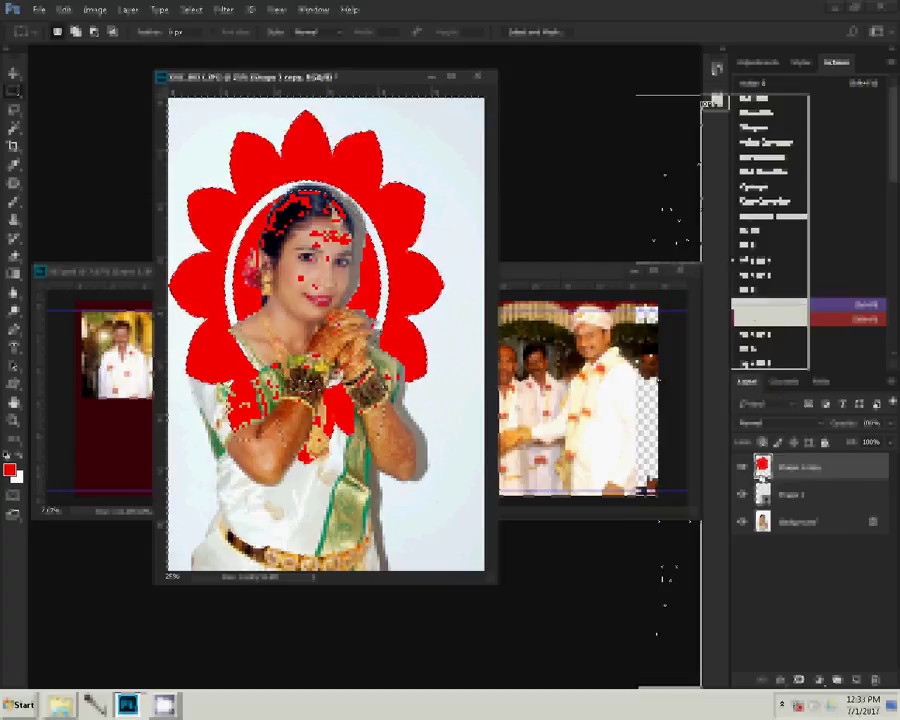
{"action": "key", "text": "ctrl+z"}
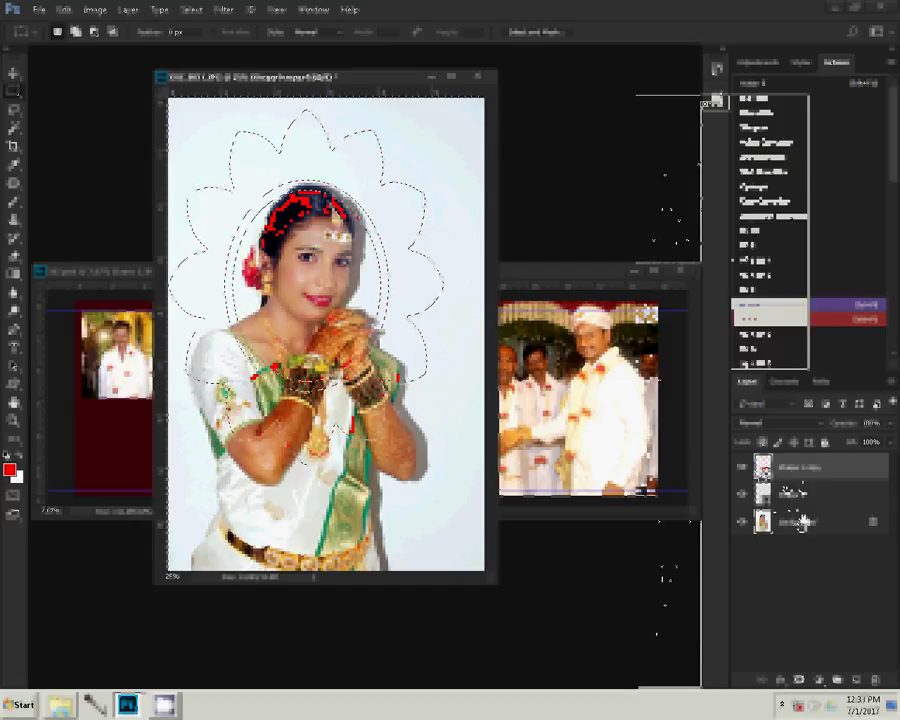
{"action": "left_click_drag", "start_coordinate": [801, 522], "coordinate": [745, 550]}
- Hide the original bride photo layer and bring the bride portrait document forward
{"action": "left_click", "coordinate": [743, 549]}
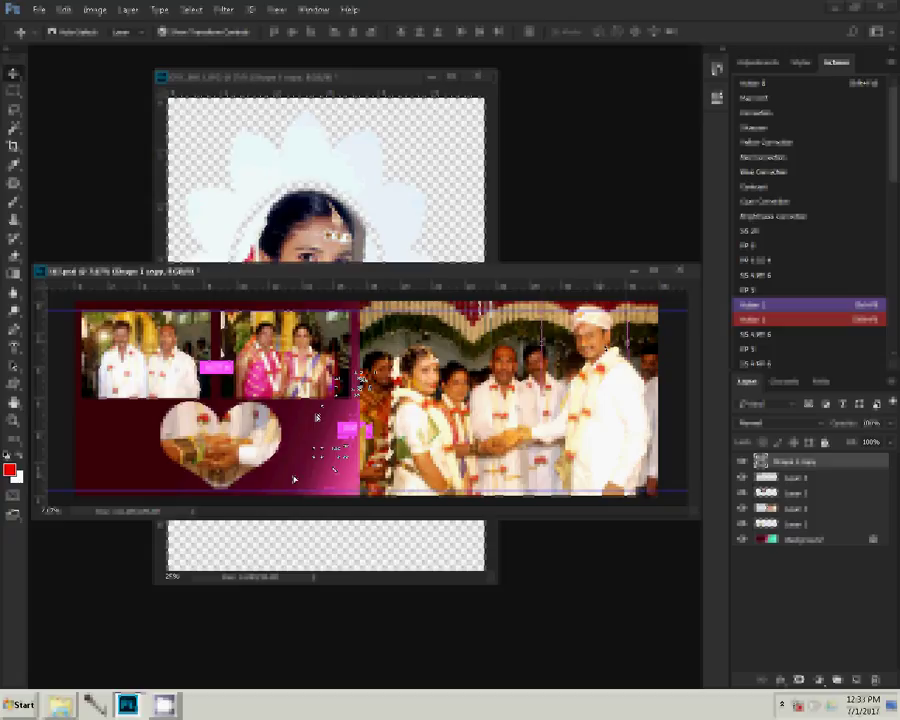
{"action": "left_click", "coordinate": [340, 205]}
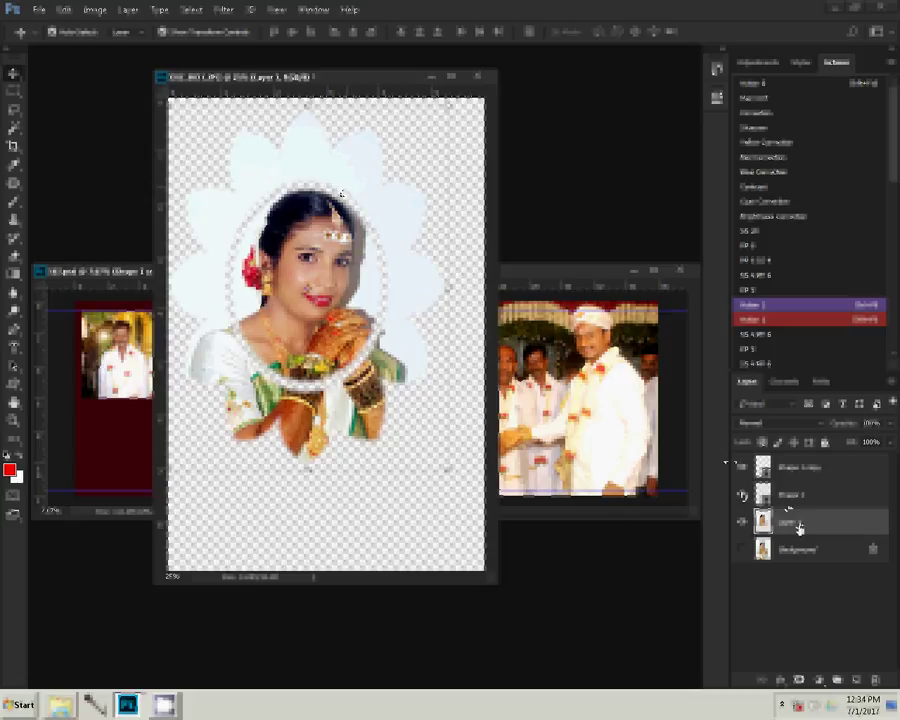
- Move the flower-framed portrait layer into the spread, placing it lower left of the heart
{"action": "left_click", "coordinate": [363, 296]}
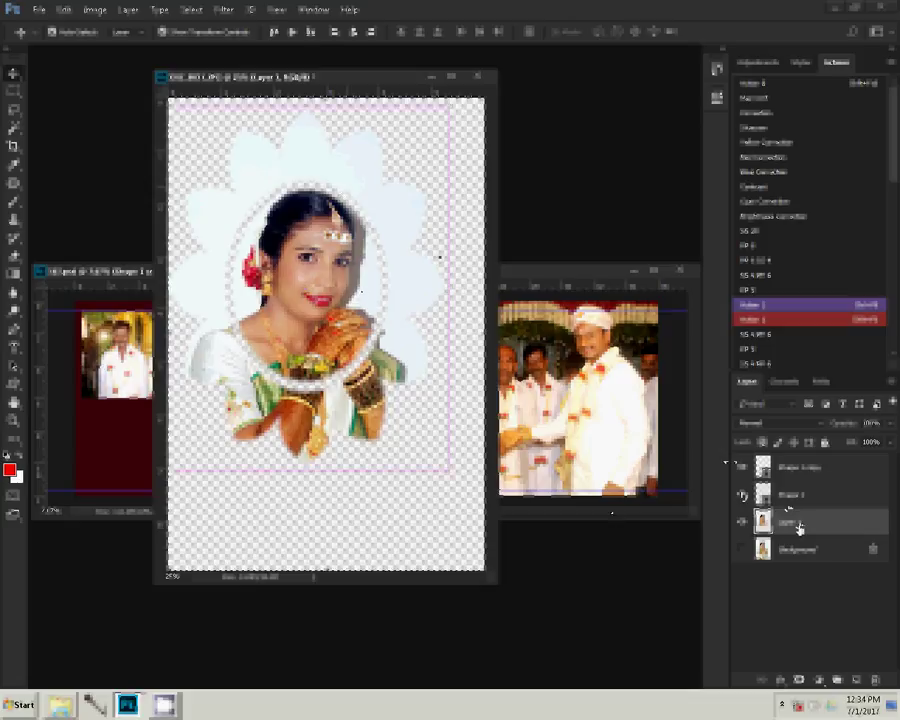
{"action": "left_click_drag", "start_coordinate": [799, 527], "coordinate": [598, 399]}
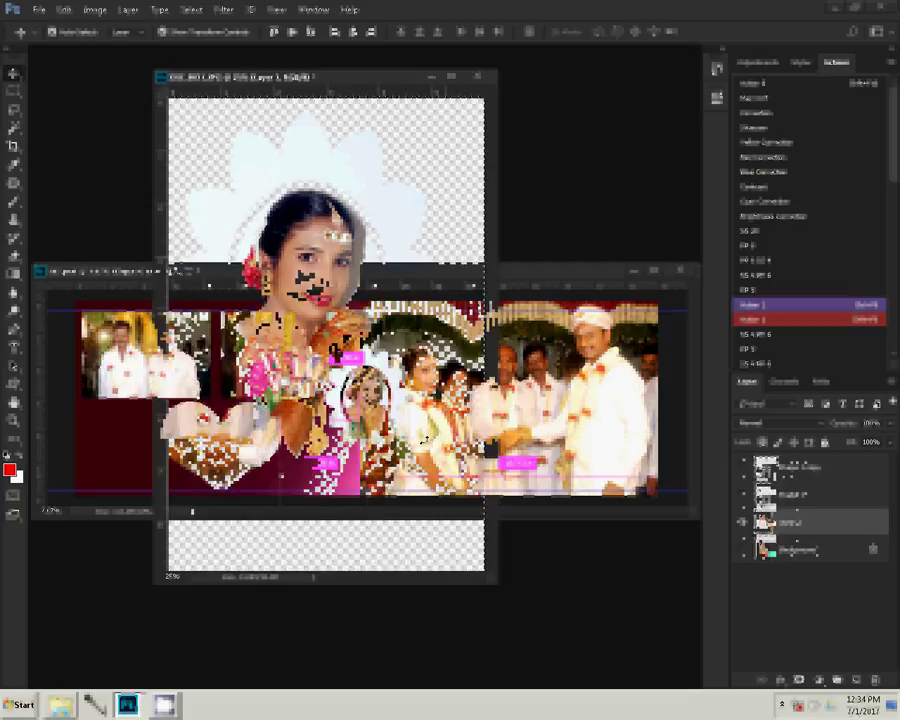
{"action": "left_click_drag", "start_coordinate": [408, 338], "coordinate": [163, 383]}
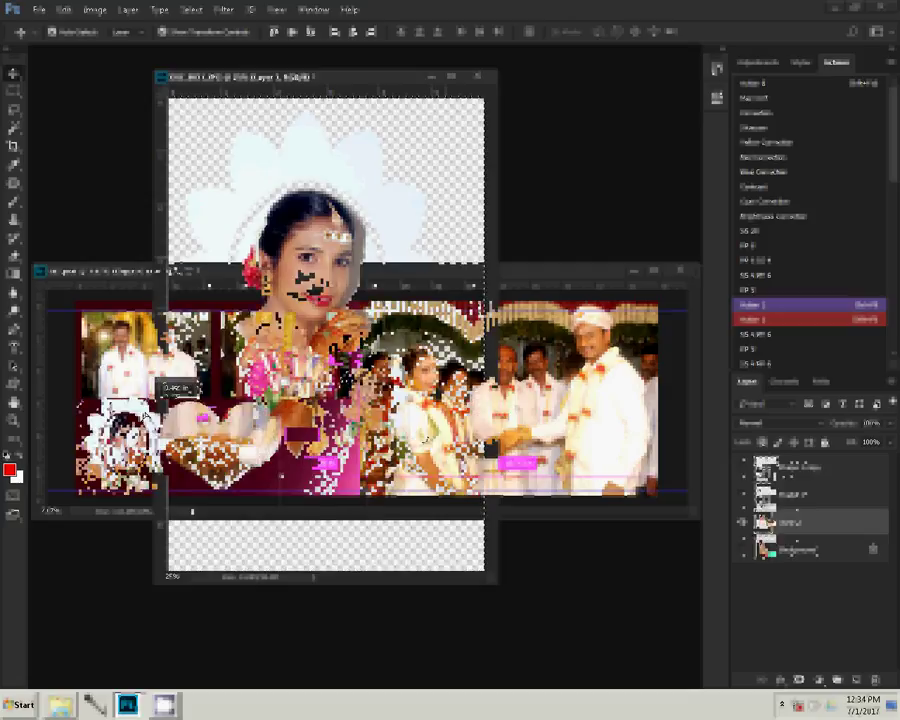
{"action": "left_click_drag", "start_coordinate": [163, 383], "coordinate": [187, 377]}
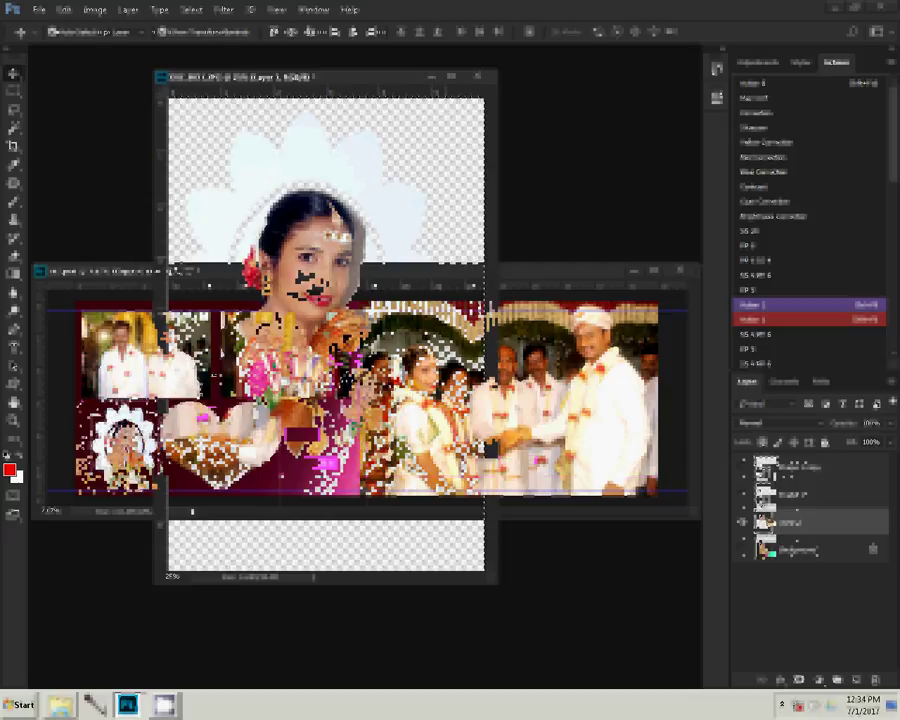
- Place a horizontally flipped copy of the portrait right of the heart
{"action": "key", "text": "ctrl+t"}
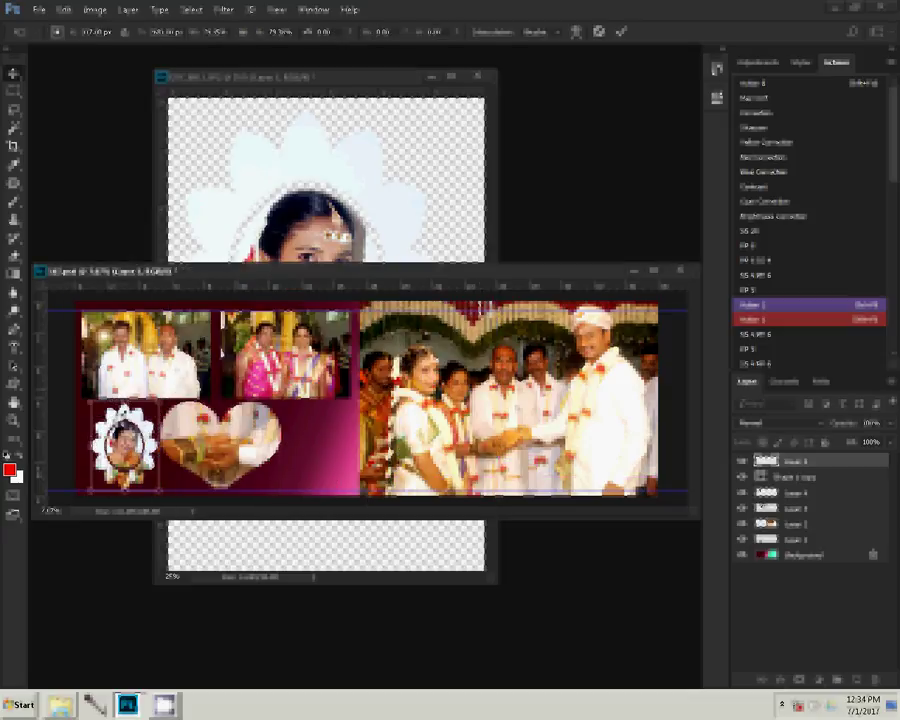
{"action": "left_click_drag", "start_coordinate": [125, 447], "coordinate": [322, 445]}
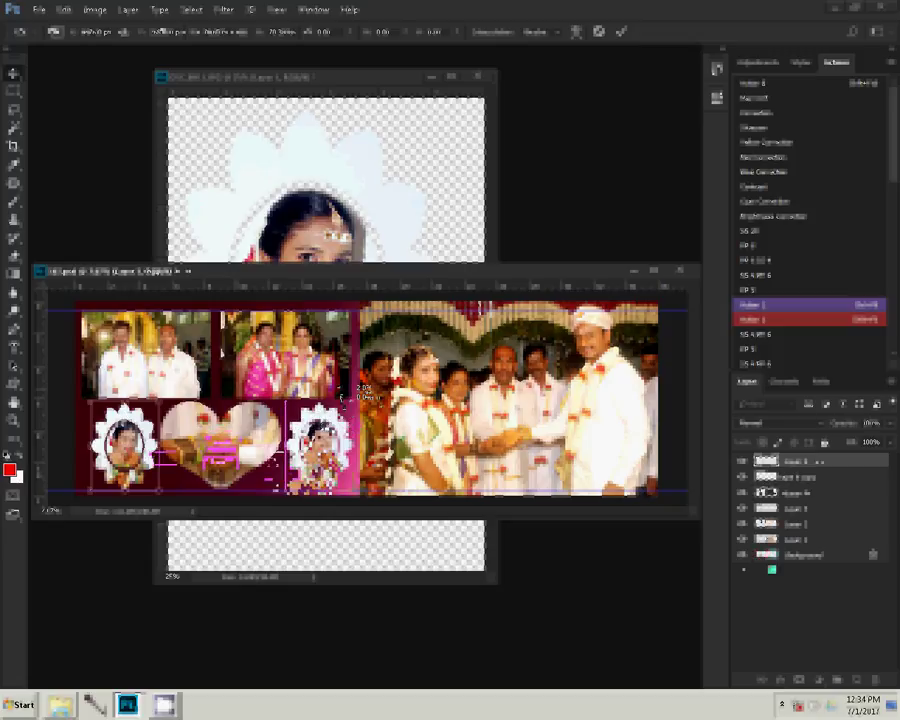
{"action": "right_click", "coordinate": [342, 380]}
{"action": "left_click", "coordinate": [400, 561]}
{"action": "right_click", "coordinate": [350, 383]}
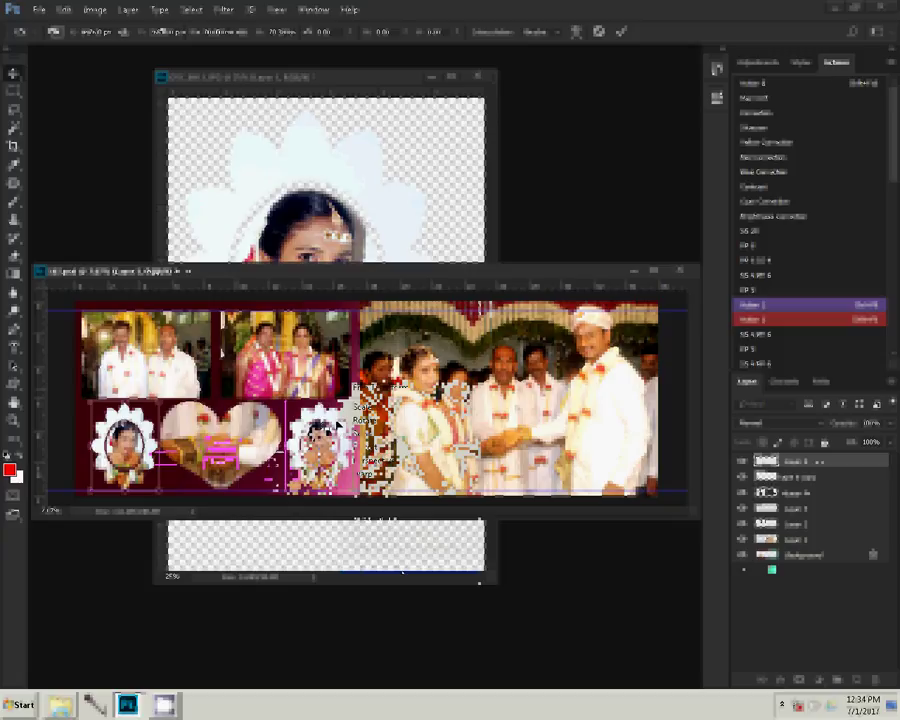
{"action": "key", "text": "Return"}
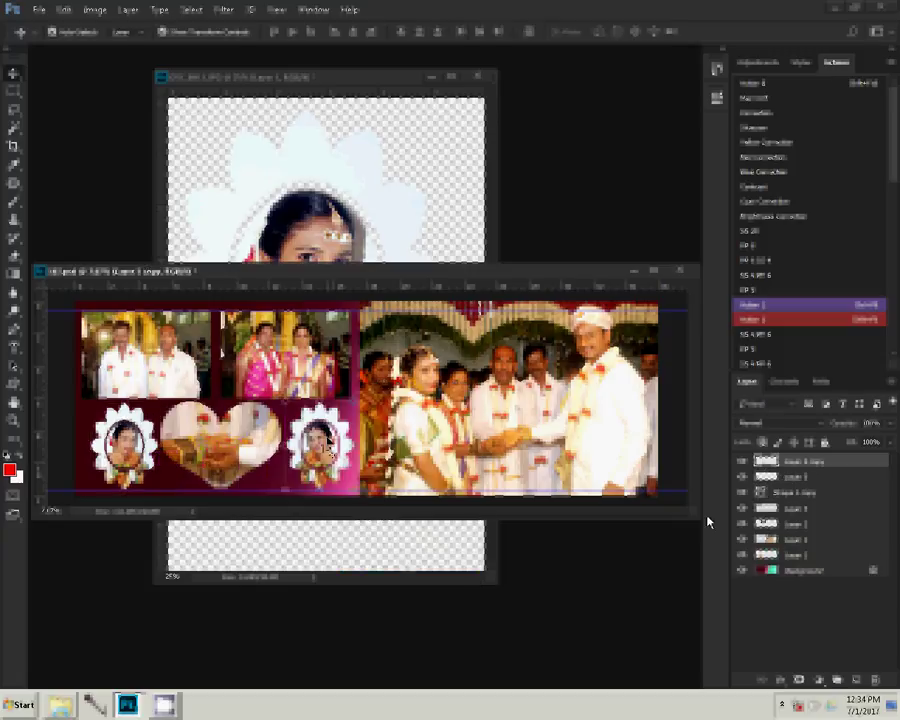
- Merge the visible photos into one layer with a gradient Stroke, then reshow the maroon background
{"action": "left_click", "coordinate": [741, 570]}
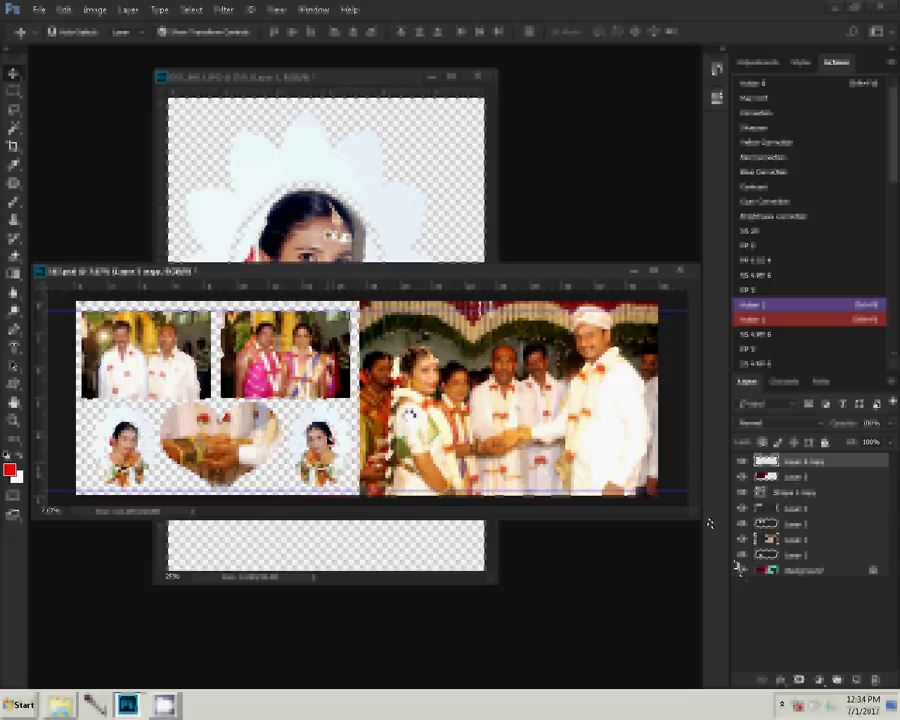
{"action": "key", "text": "ctrl+shift+e"}
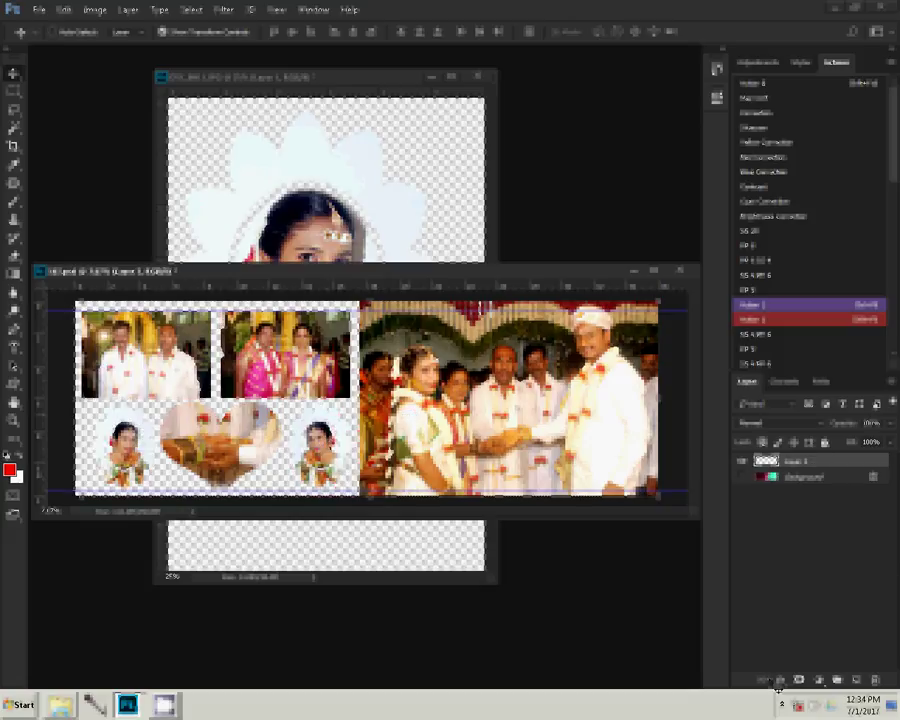
{"action": "left_click", "coordinate": [779, 680]}
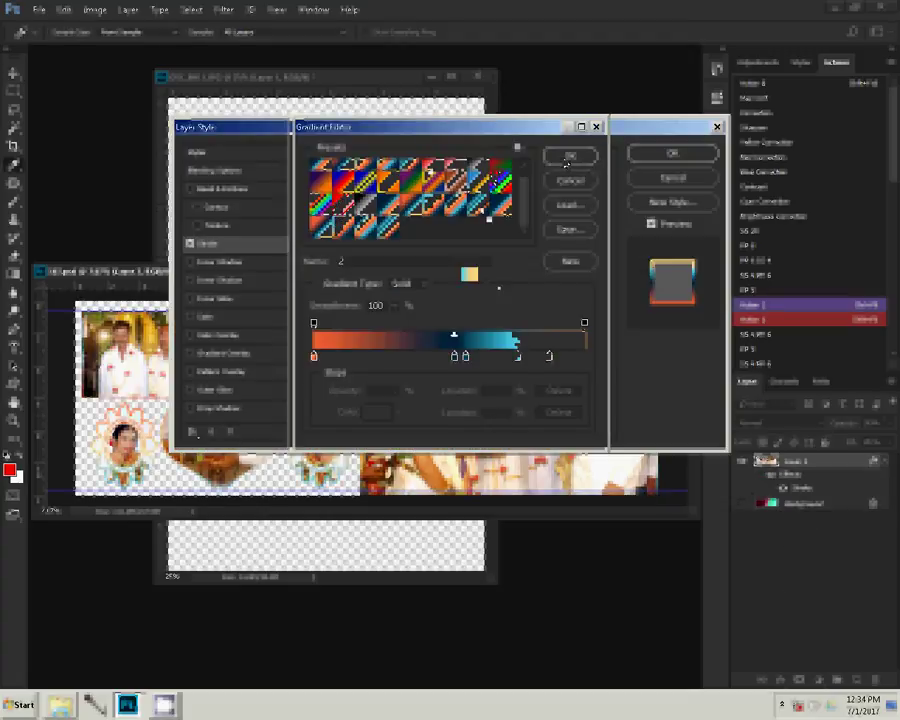
{"action": "left_click", "coordinate": [675, 154]}
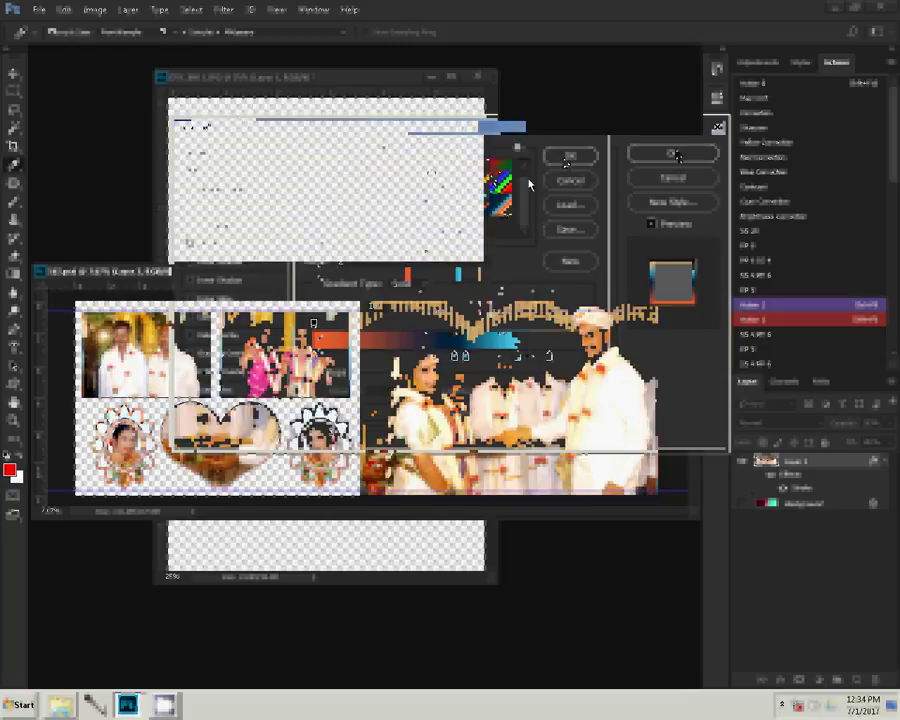
{"action": "left_click", "coordinate": [743, 503]}
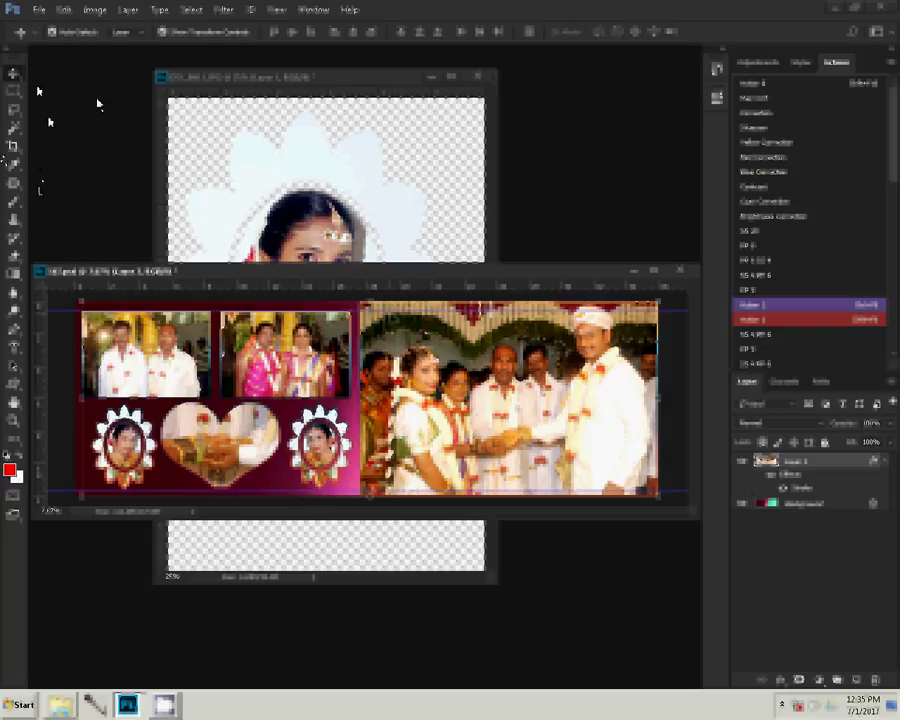
- Save the album spread as 168.psd in Photoshop format, accepting the format options
{"action": "left_click", "coordinate": [38, 10]}
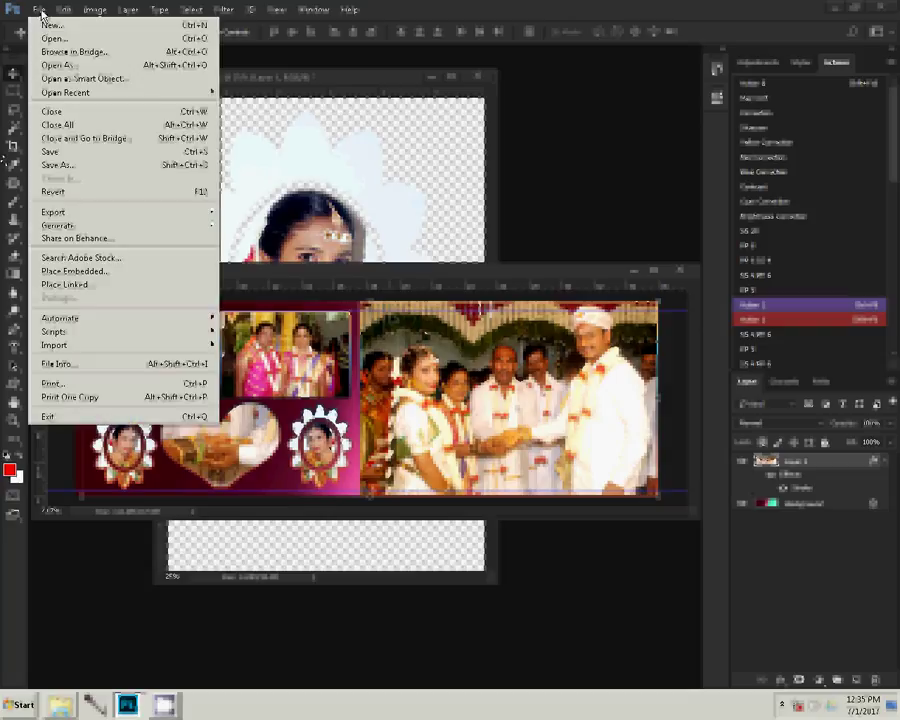
{"action": "left_click", "coordinate": [67, 167]}
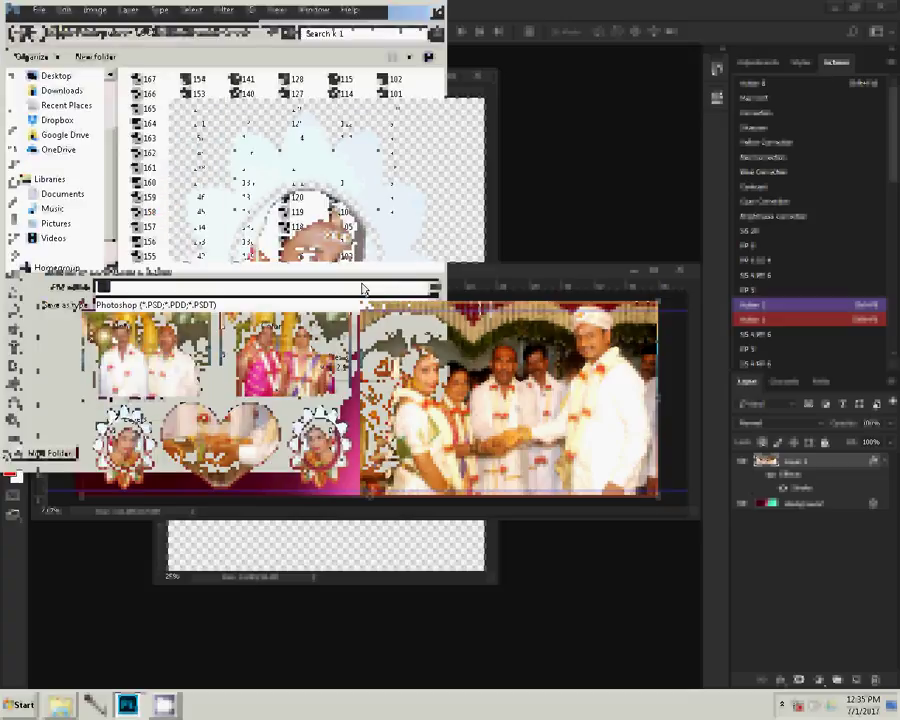
{"action": "type", "text": "16"}
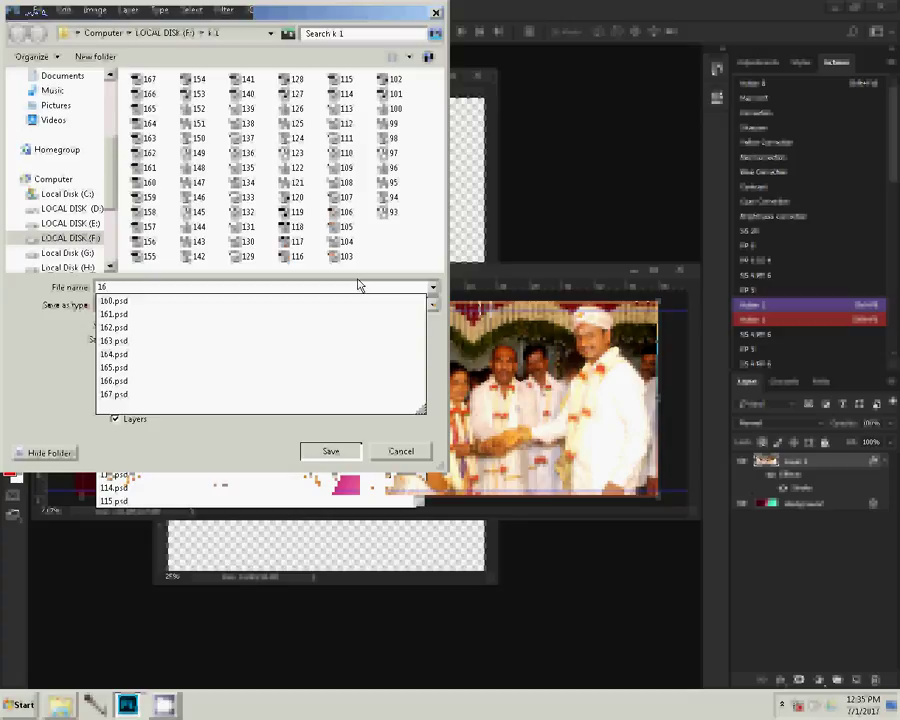
{"action": "type", "text": "8"}
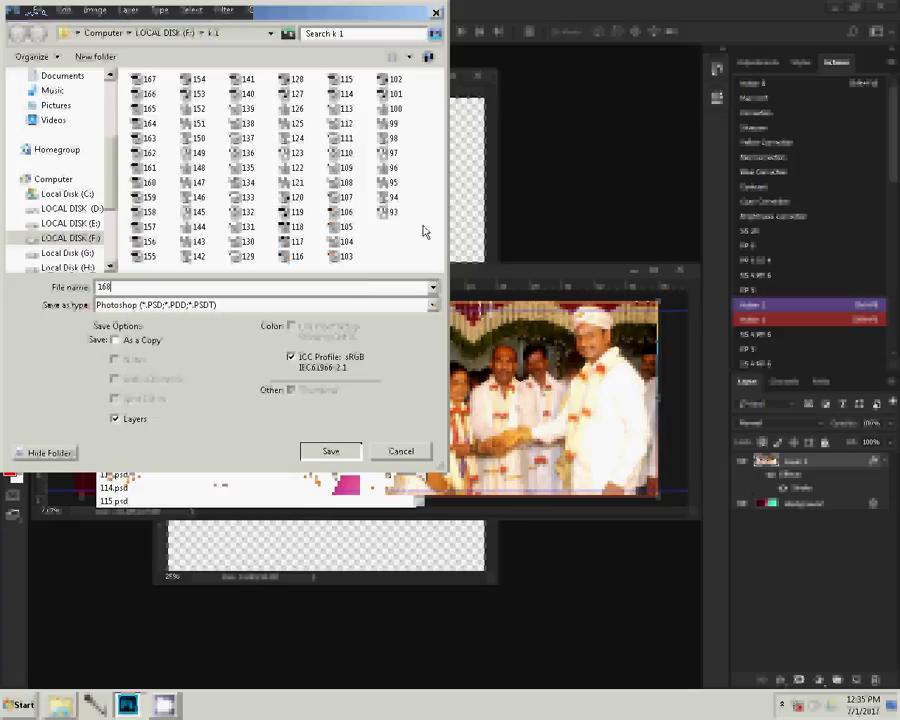
{"action": "key", "text": "Return"}
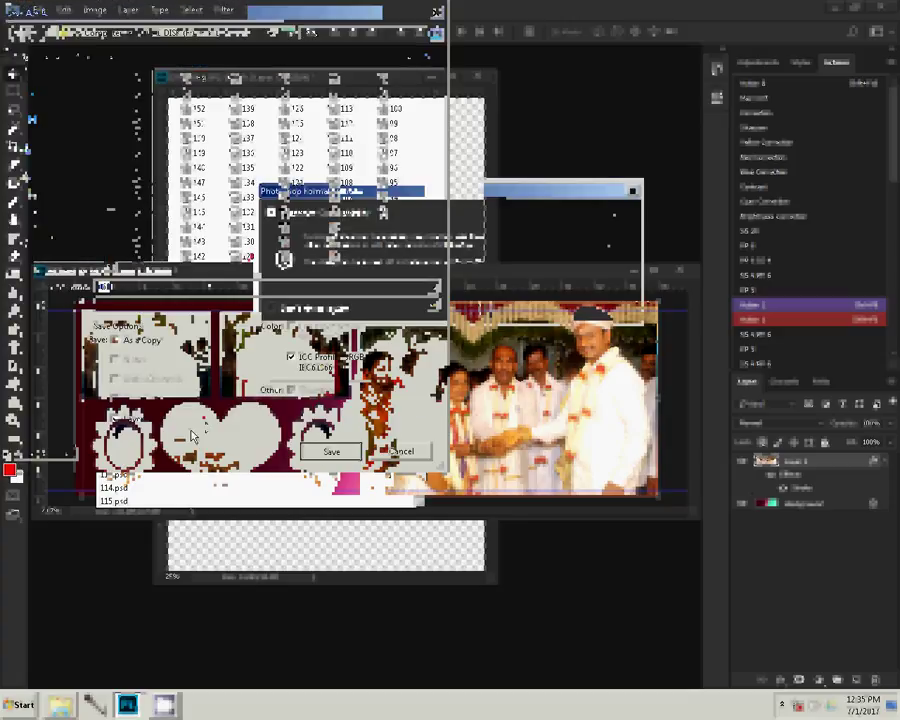
{"action": "key", "text": "Return"}
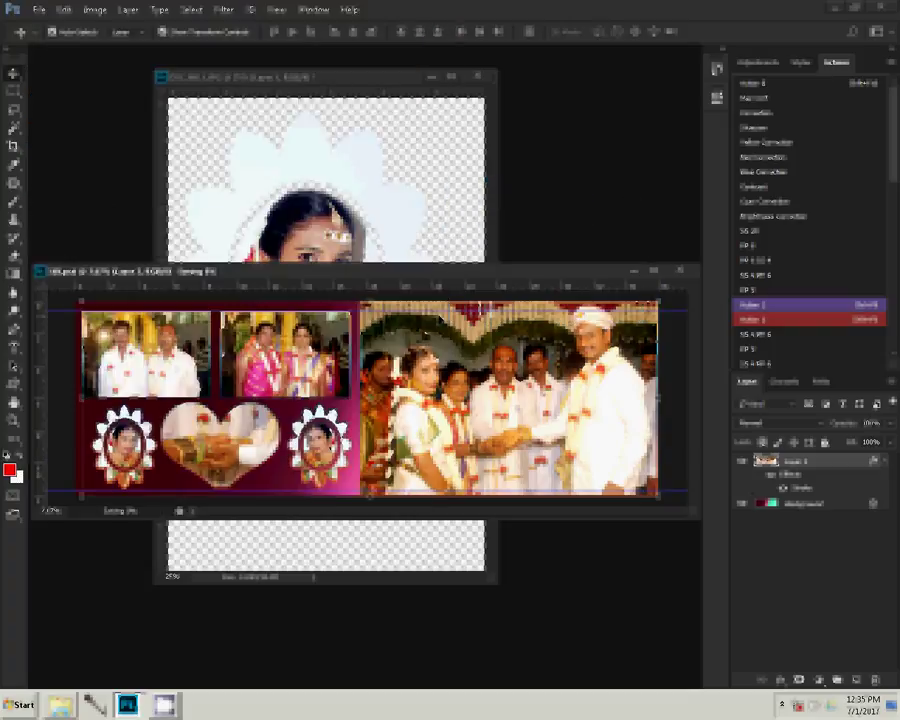